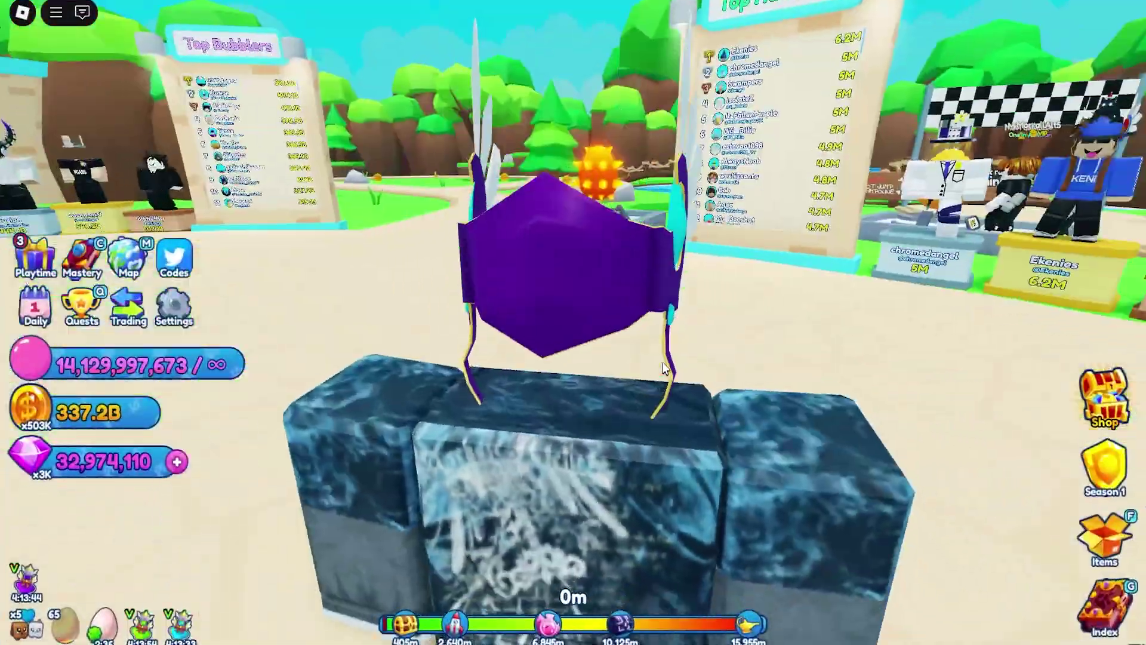
{"action": "key", "text": "w"}
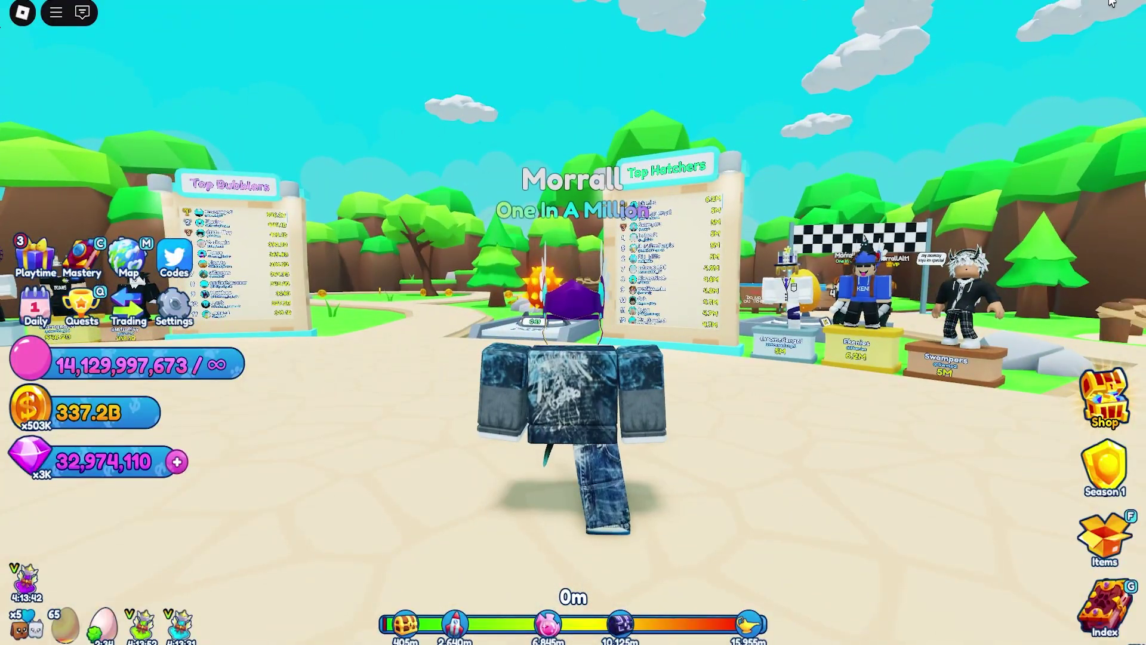
{"action": "scroll", "coordinate": [709, 398], "scroll_direction": "up", "scroll_amount": 3}
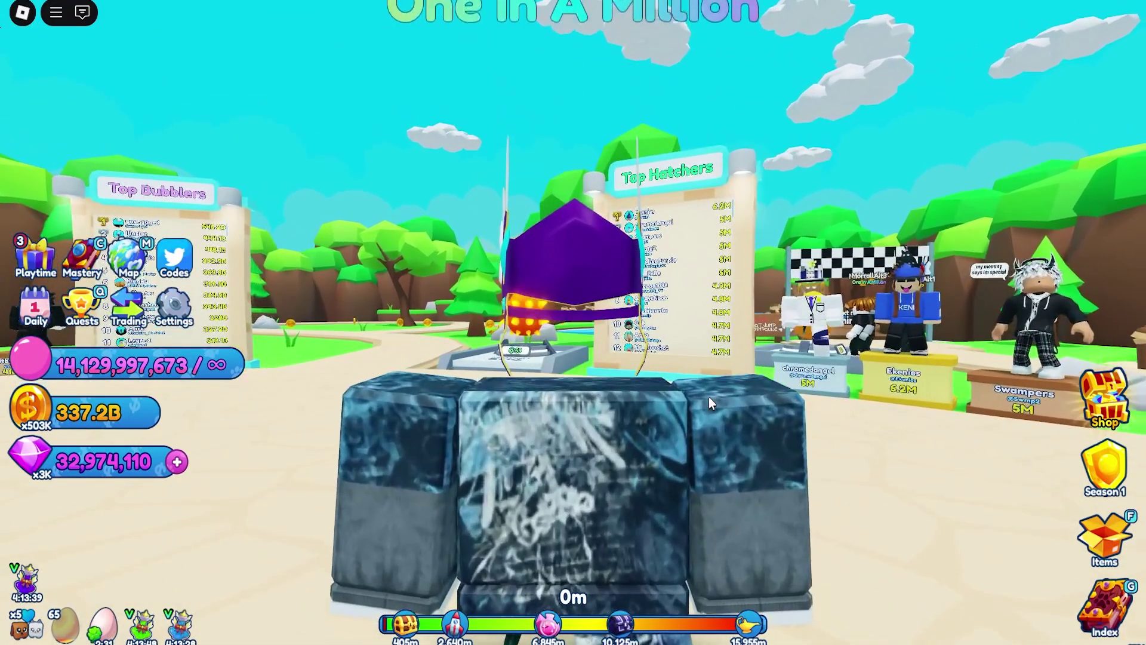
{"action": "scroll", "coordinate": [709, 398], "scroll_direction": "down", "scroll_amount": 2}
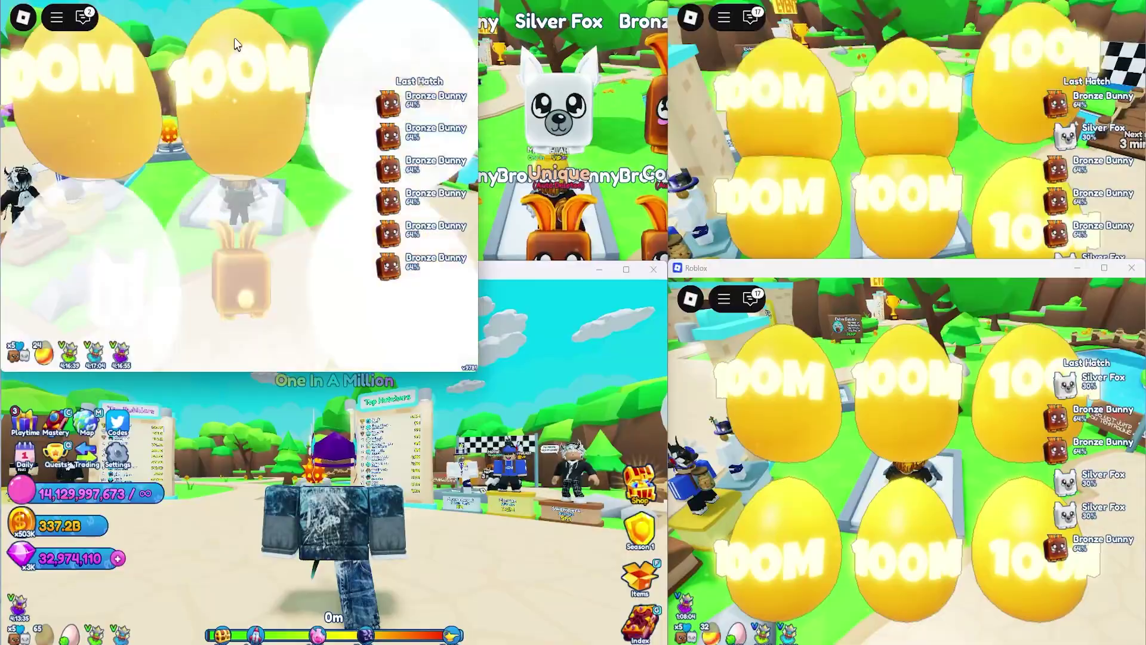
{"action": "left_click", "coordinate": [559, 89]}
{"action": "left_click", "coordinate": [848, 119]}
{"action": "left_click", "coordinate": [812, 553]}
{"action": "left_click", "coordinate": [452, 535]}
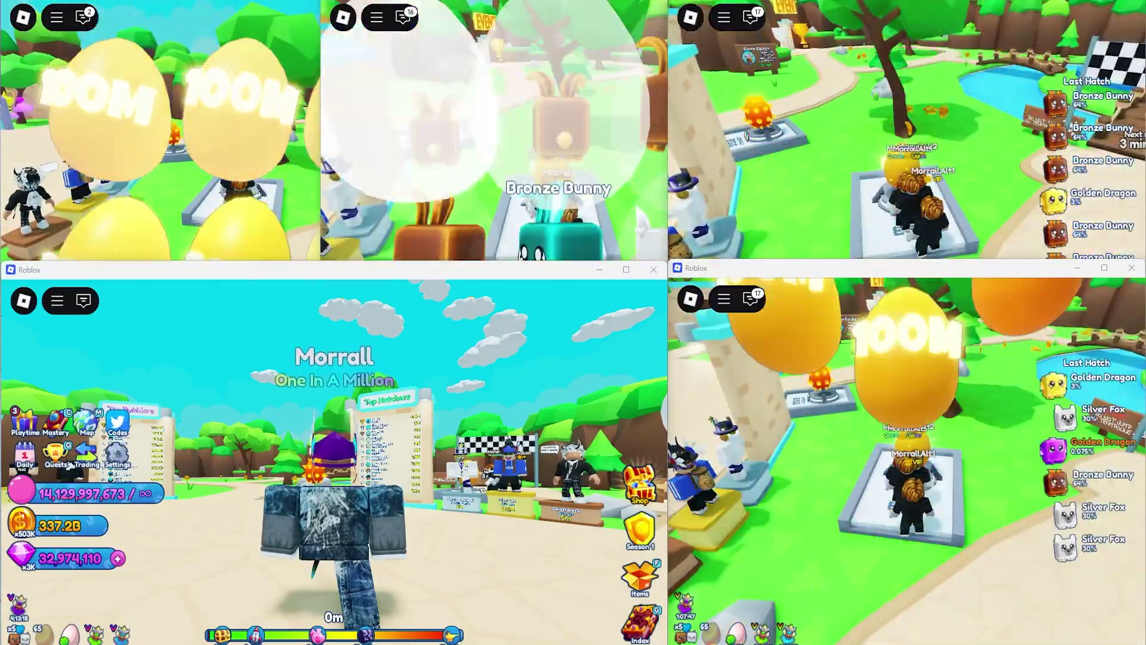
Step: Open Task Manager's performance view, check the CPU and memory usage while the game instances run, and close it
{"action": "mouse_move", "coordinate": [748, 635]}
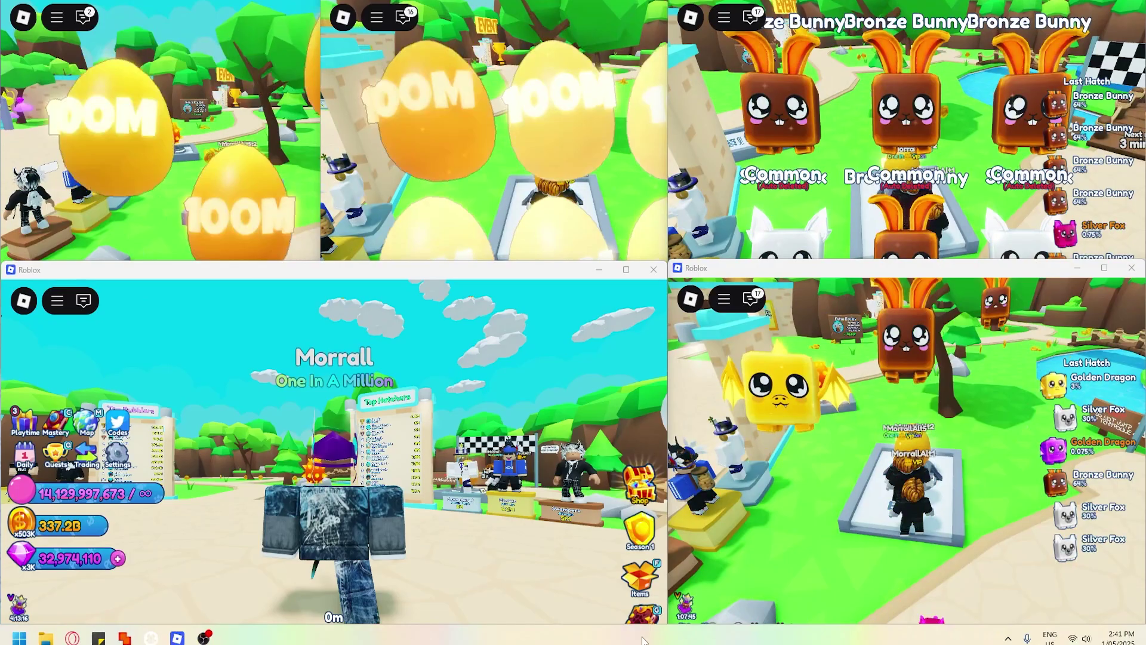
{"action": "right_click", "coordinate": [642, 640]}
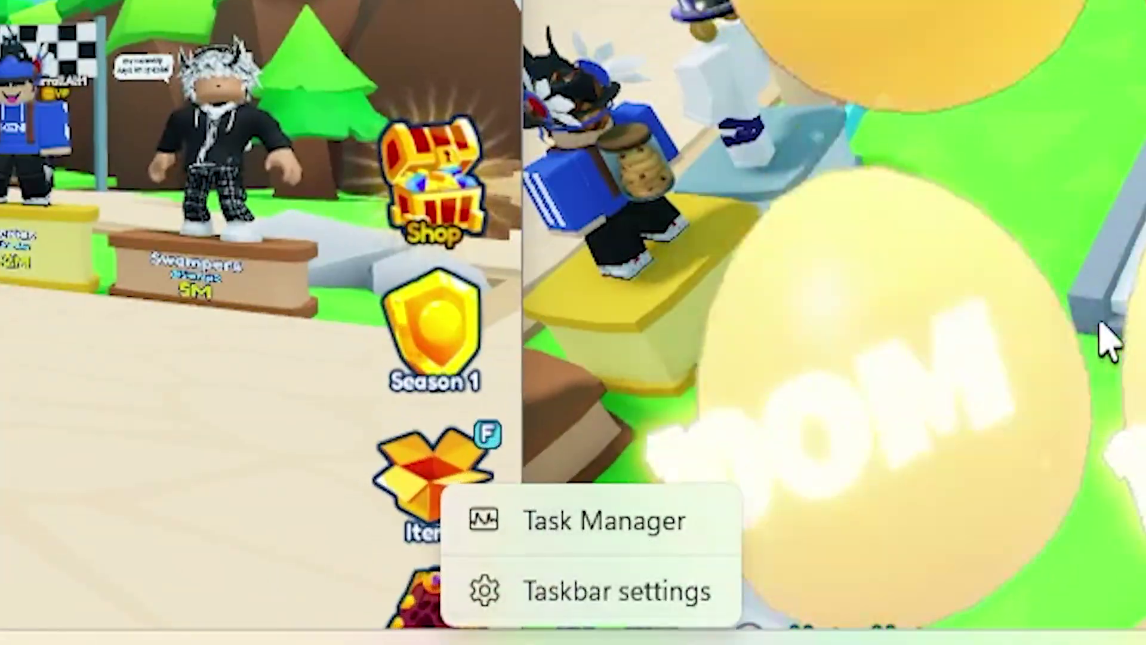
{"action": "left_click", "coordinate": [1100, 325]}
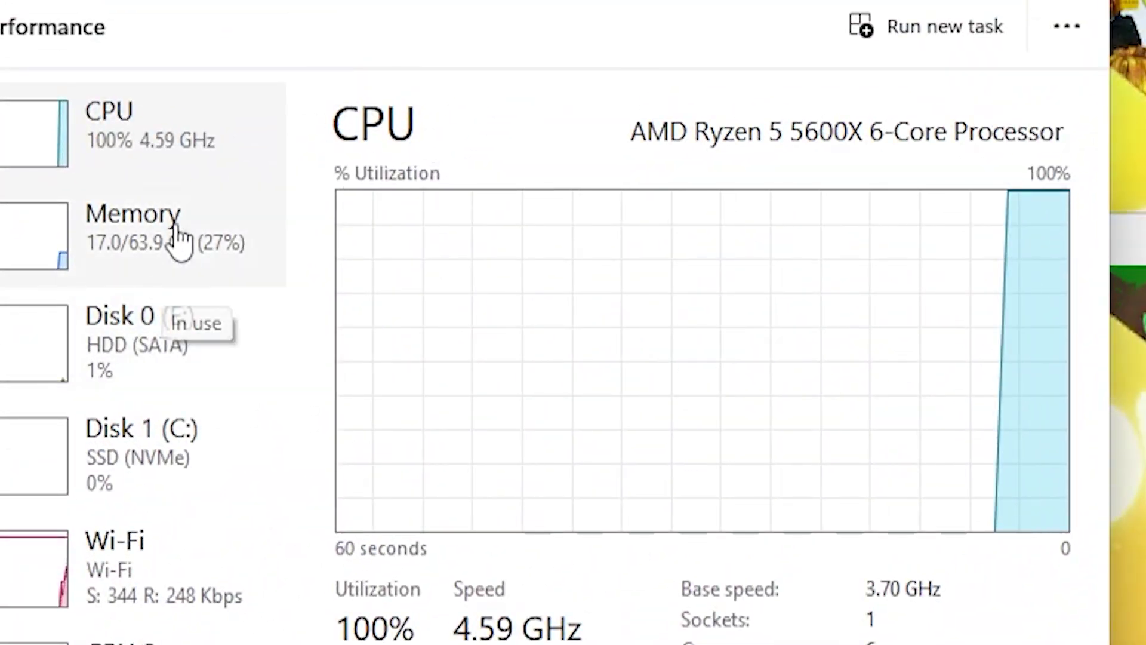
{"action": "left_click", "coordinate": [174, 228]}
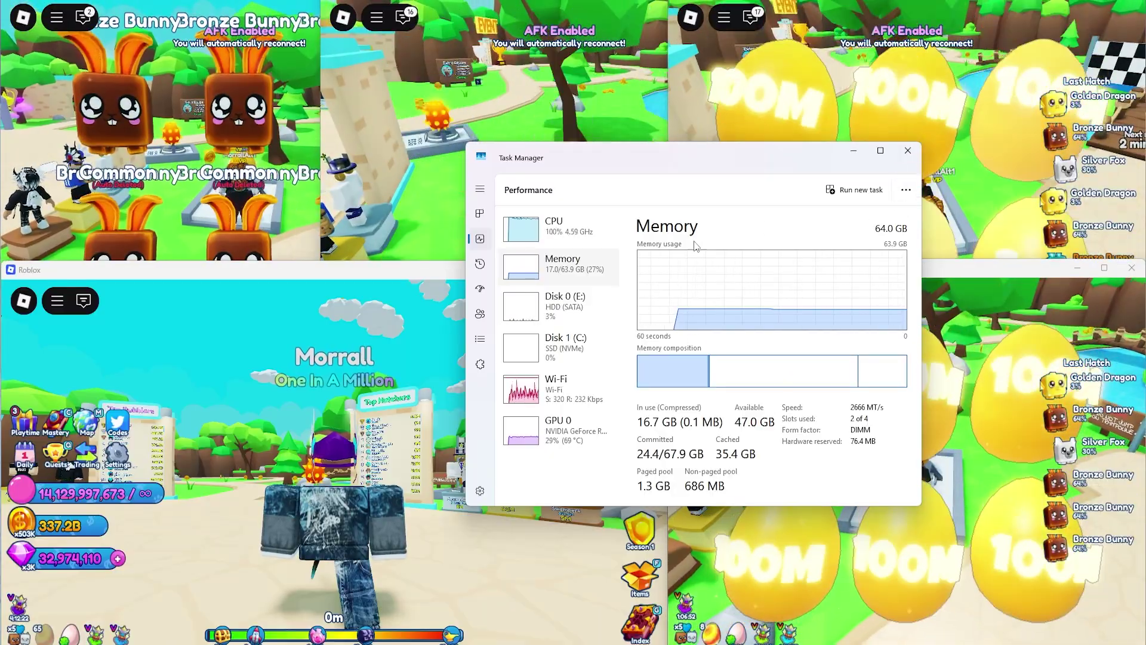
{"action": "left_click", "coordinate": [908, 150]}
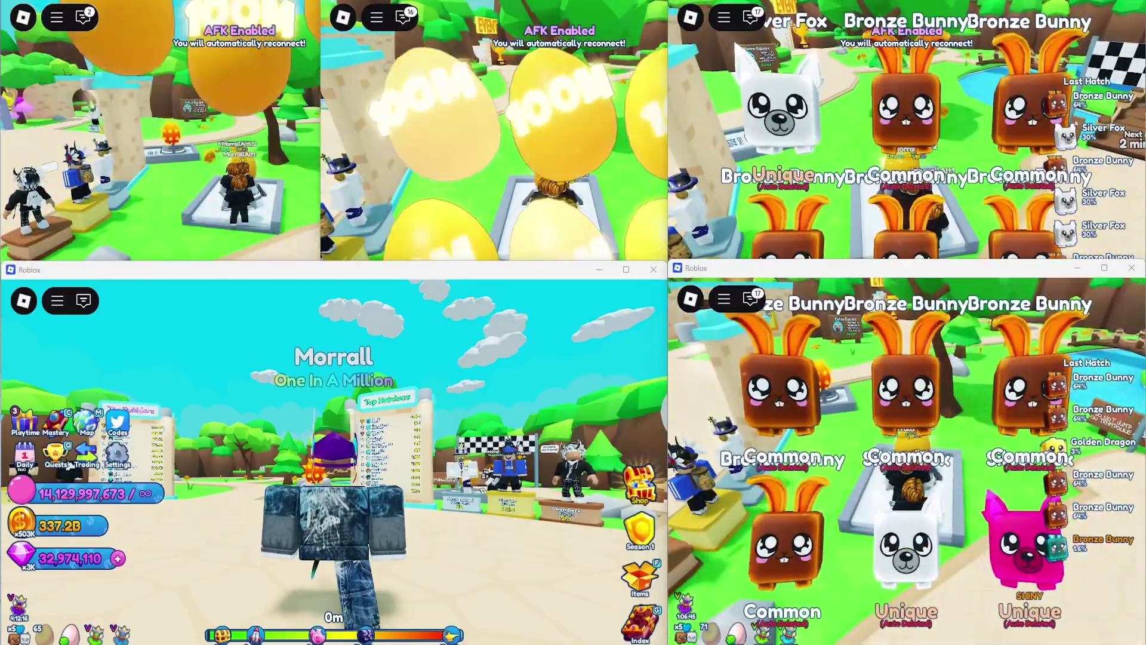
Step: Move the Roblox Account Manager window to the middle of the screen and place the Multiple Game Instance window beside it
{"action": "left_click_drag", "start_coordinate": [1145, 232], "coordinate": [612, 229]}
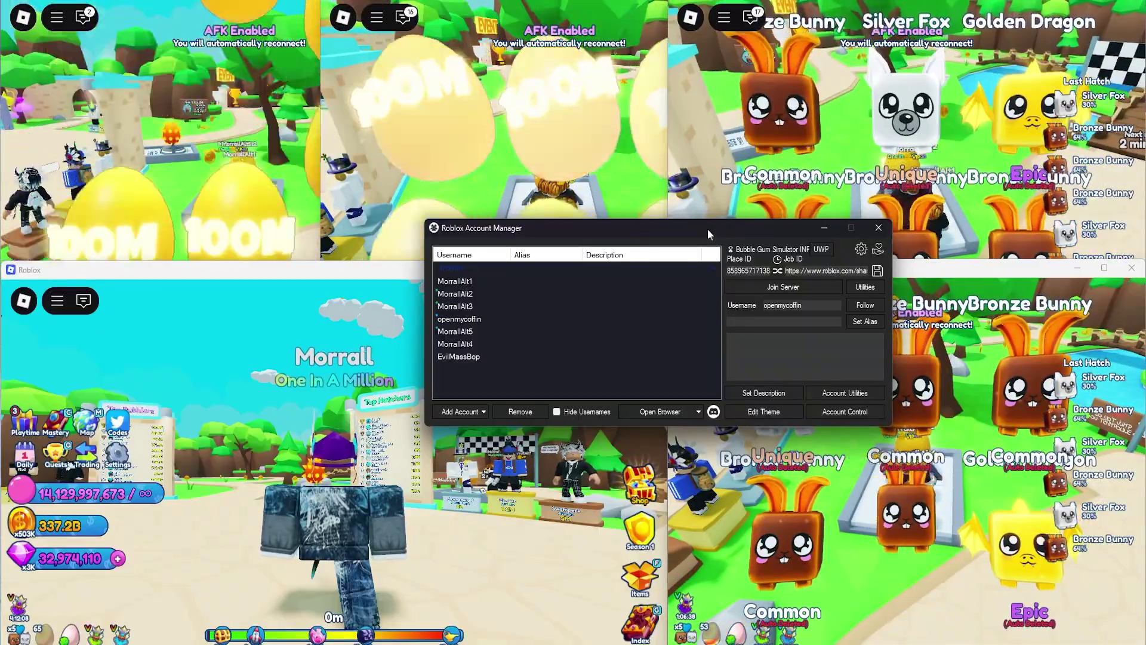
{"action": "left_click_drag", "start_coordinate": [707, 228], "coordinate": [682, 285]}
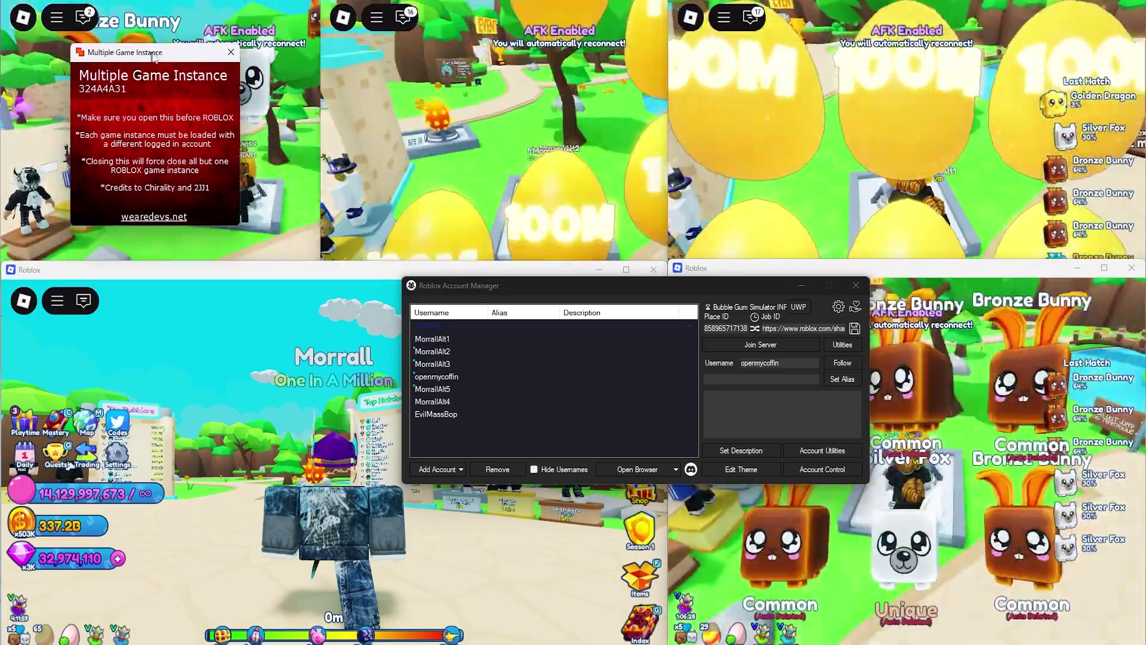
{"action": "left_click_drag", "start_coordinate": [102, 46], "coordinate": [295, 297]}
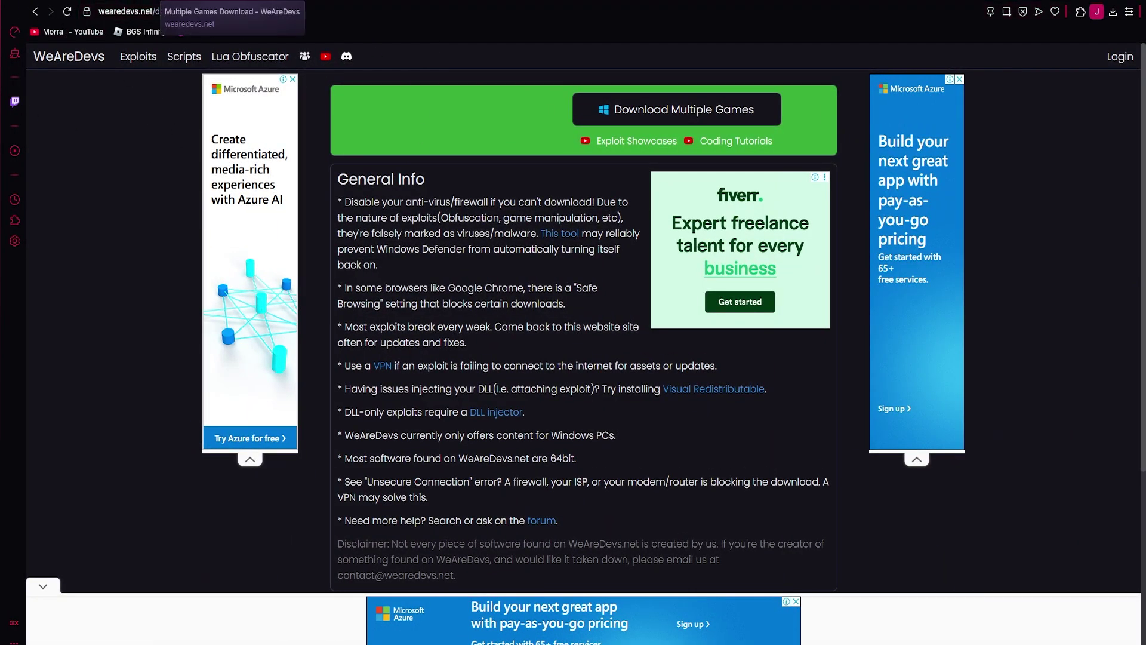
Step: Search the web for "multi account roblox" and open the ic3w0lf22/Roblox-Account-Manager GitHub repository at its README download link
{"action": "left_click", "coordinate": [99, 2]}
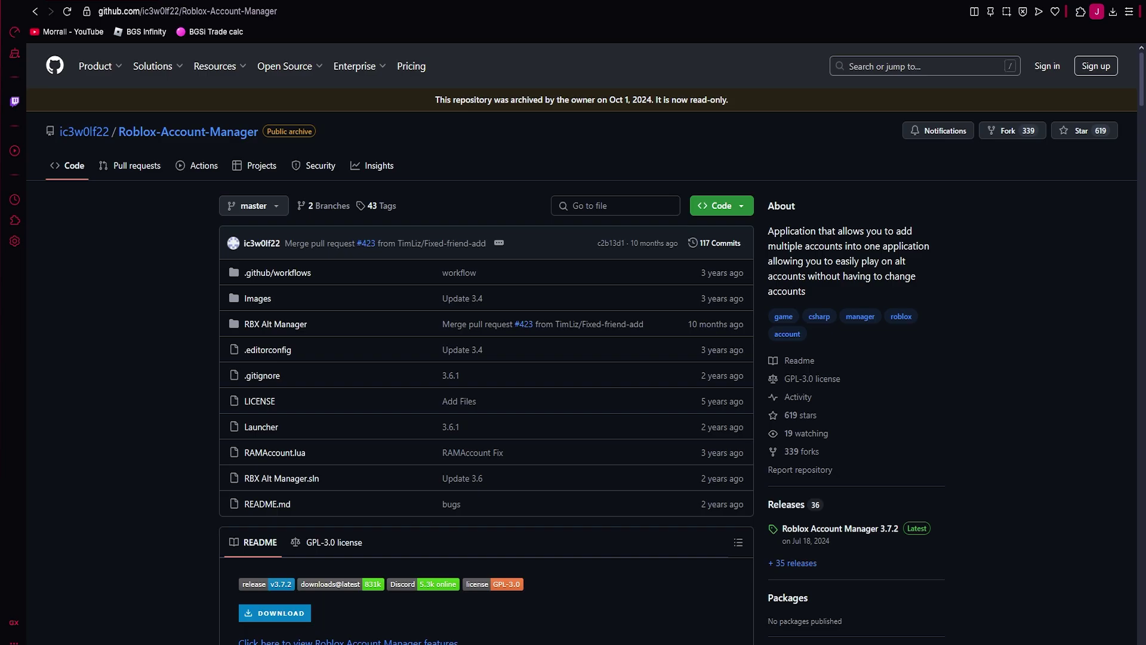
{"action": "key", "text": "ctrl+l"}
{"action": "type", "text": "multi account roblox"}
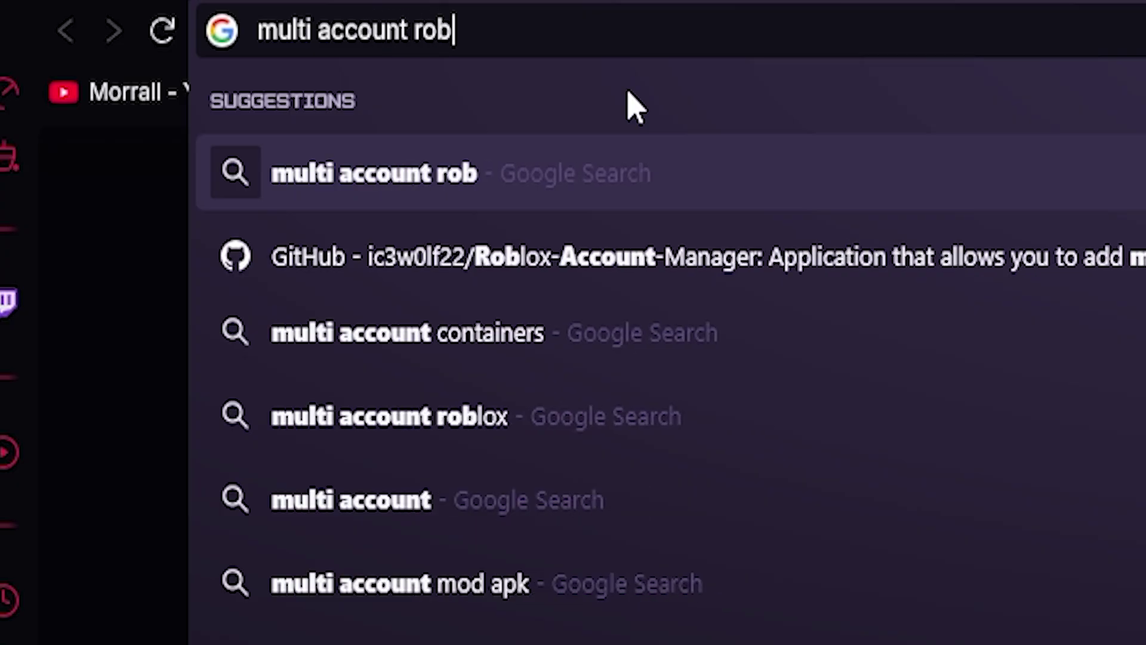
{"action": "key", "text": "Return"}
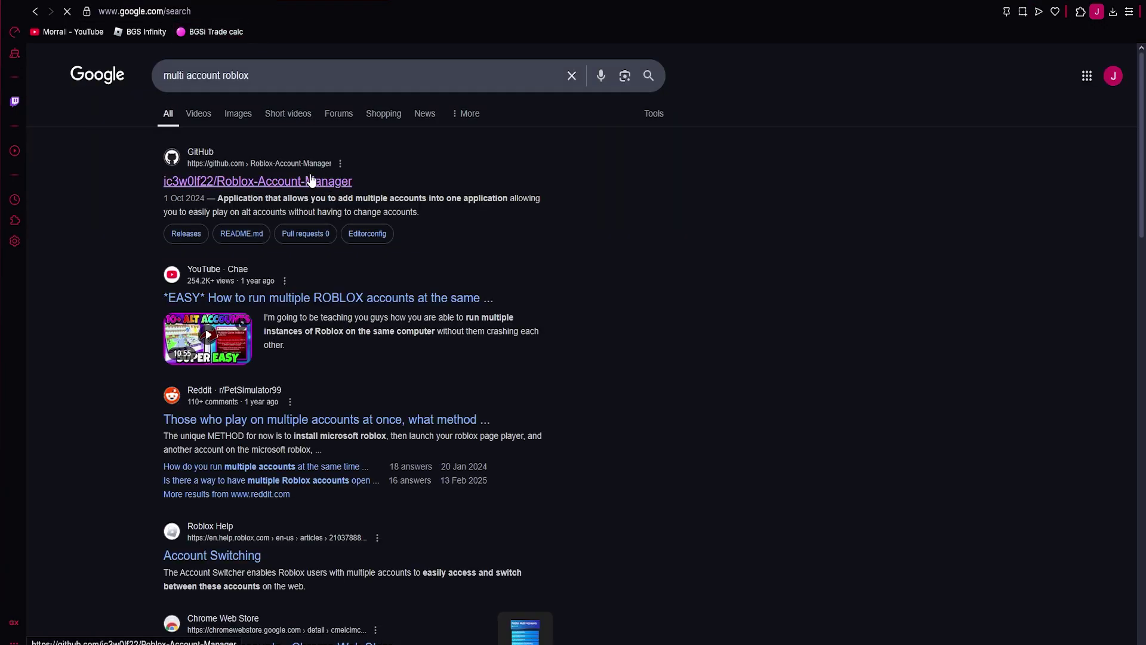
{"action": "left_click", "coordinate": [250, 184]}
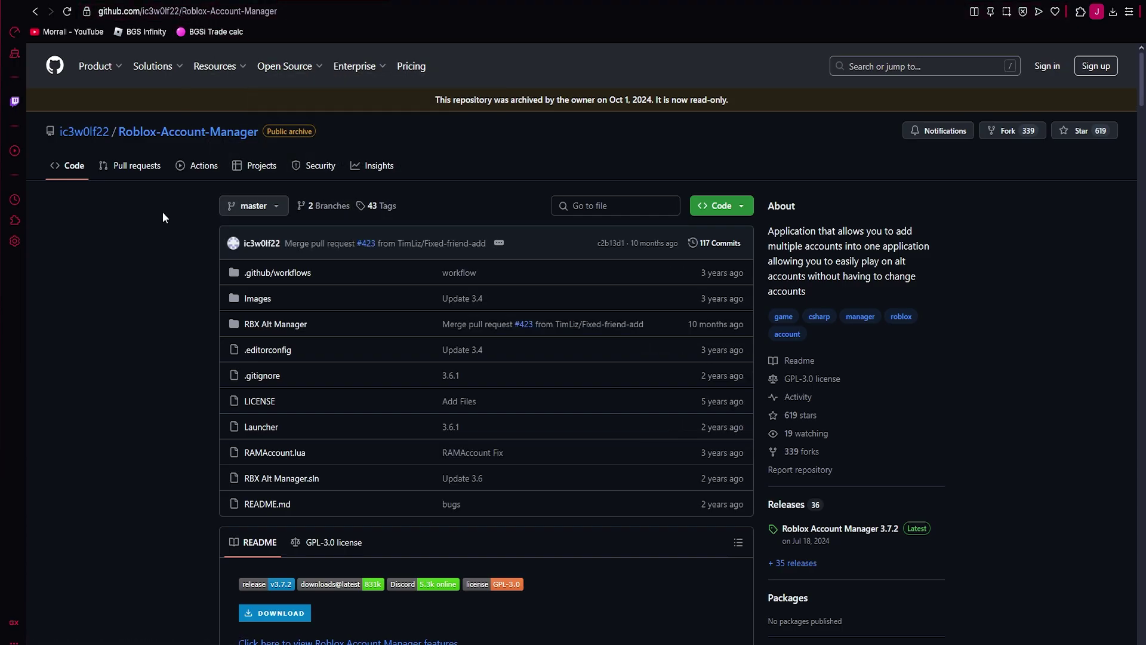
{"action": "scroll", "coordinate": [174, 228], "scroll_direction": "down", "scroll_amount": 4}
{"action": "scroll", "coordinate": [175, 228], "scroll_direction": "up", "scroll_amount": 2}
{"action": "scroll", "coordinate": [175, 228], "scroll_direction": "down", "scroll_amount": 3}
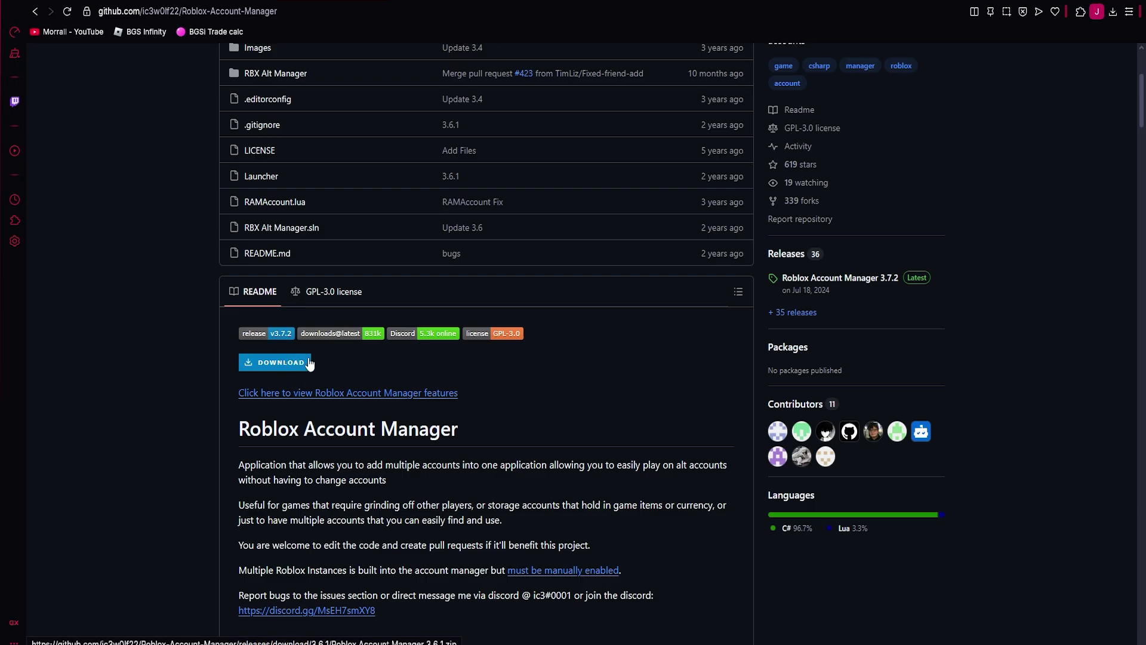
{"action": "scroll", "coordinate": [529, 342], "scroll_direction": "up", "scroll_amount": 2}
{"action": "scroll", "coordinate": [529, 341], "scroll_direction": "down", "scroll_amount": 2}
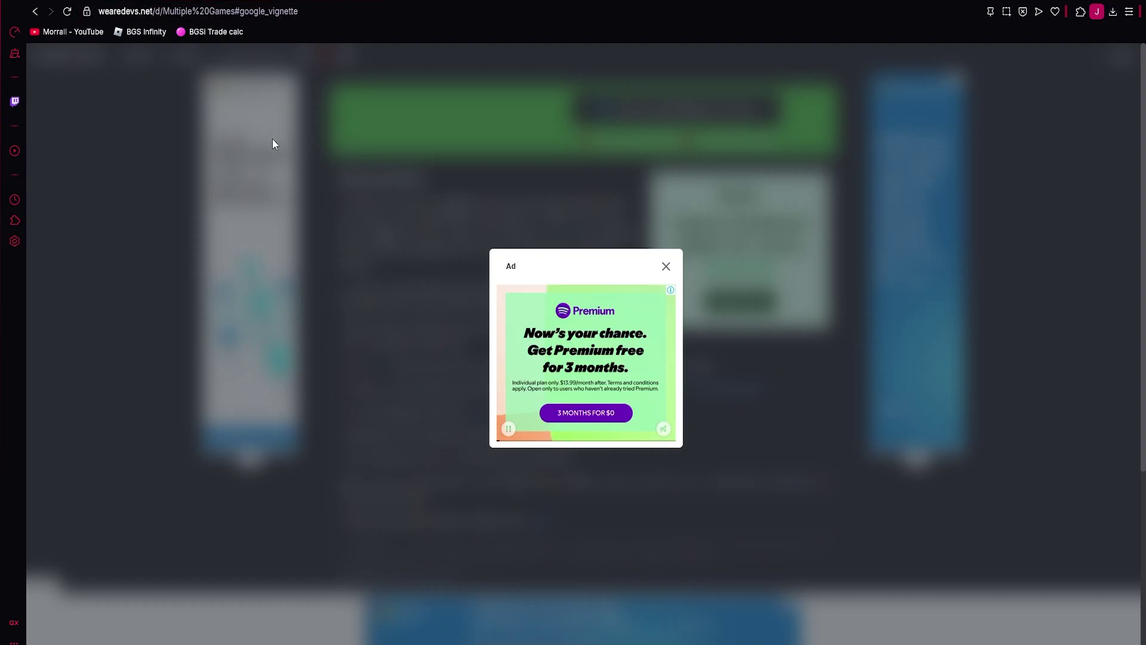
Step: Dismiss the advert, search the web for "multi game instance", and open the WeAreDevs Multiple Games Download page
{"action": "left_click", "coordinate": [665, 267]}
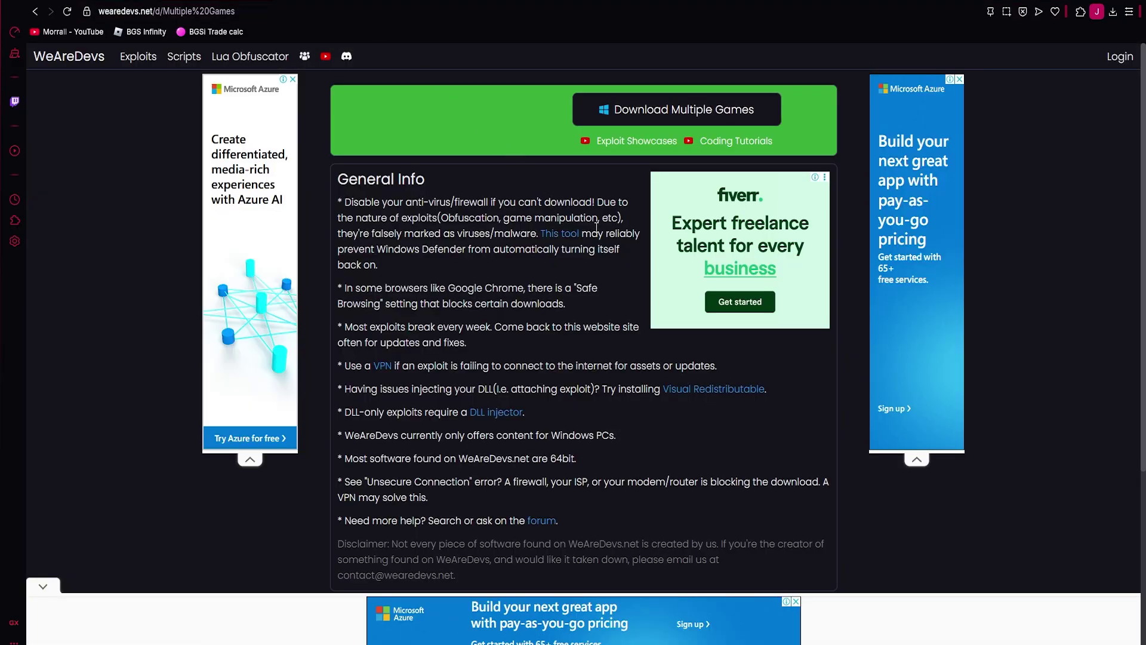
{"action": "left_click", "coordinate": [401, 1]}
{"action": "type", "text": "multi game in"}
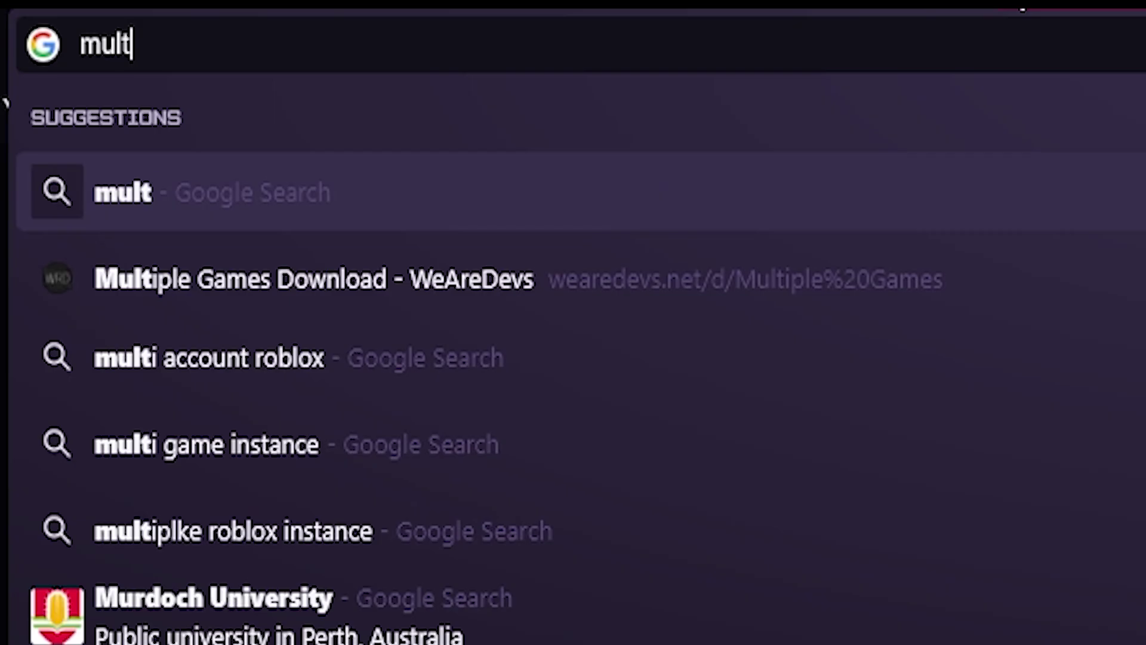
{"action": "type", "text": "stanc"}
{"action": "type", "text": "e"}
{"action": "key", "text": "Return"}
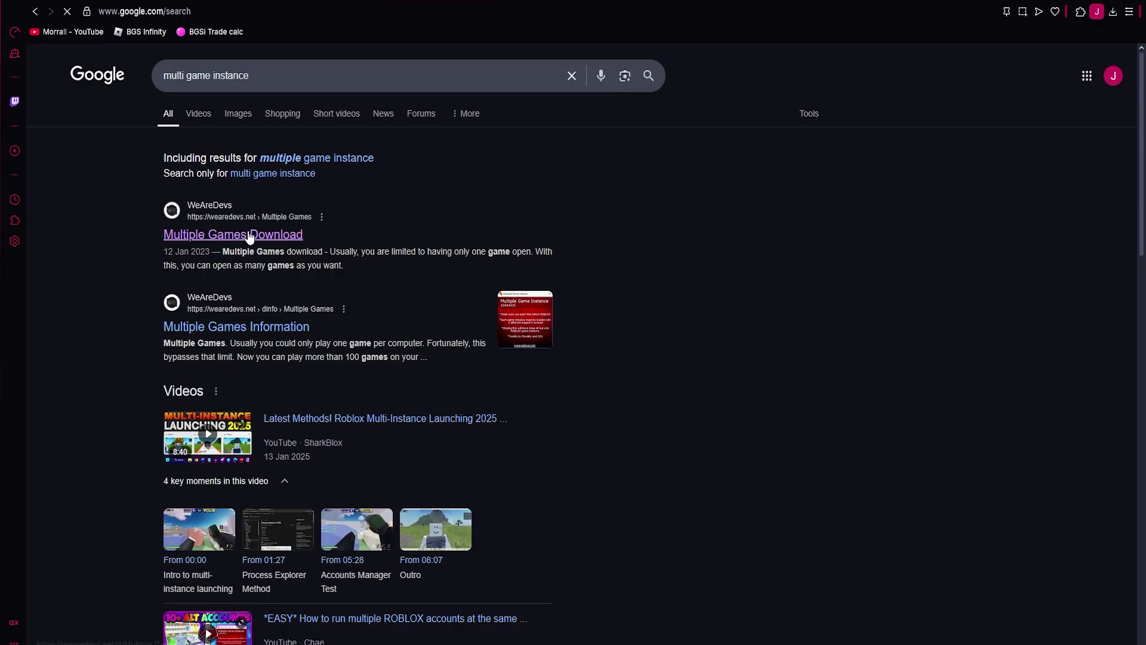
{"action": "left_click", "coordinate": [291, 237]}
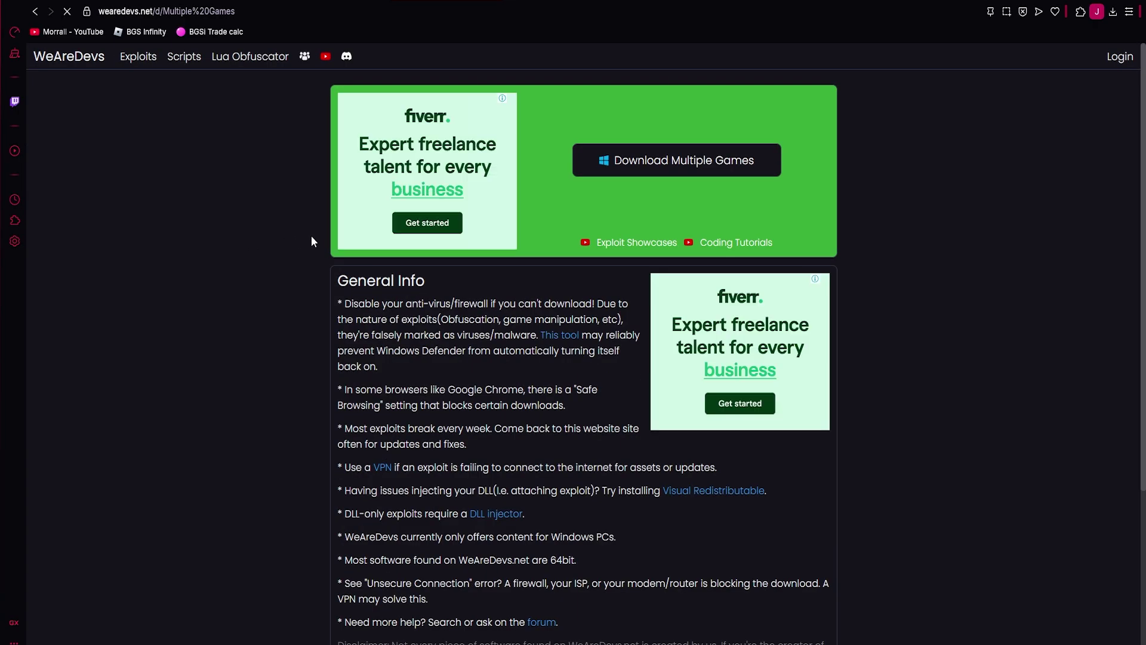
{"action": "scroll", "coordinate": [378, 237], "scroll_direction": "down", "scroll_amount": 4}
{"action": "scroll", "coordinate": [404, 244], "scroll_direction": "up", "scroll_amount": 4}
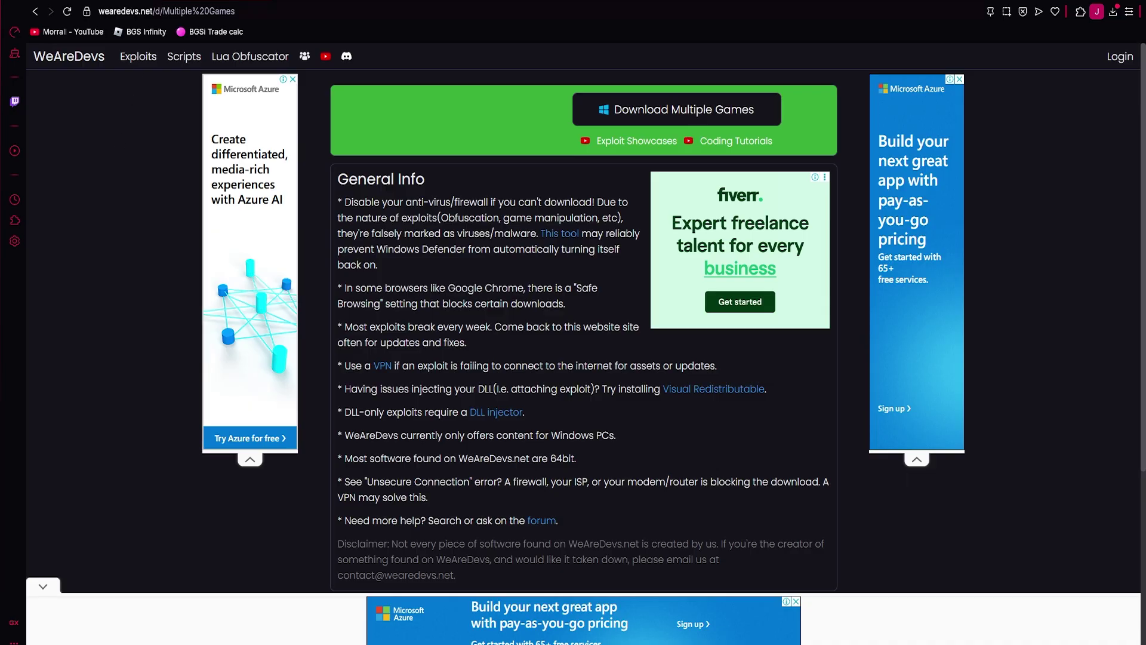
Step: Download the Roblox Account Manager 3.6.1 archive from the GitHub repository's README and show the file in its download folder
{"action": "left_click", "coordinate": [114, 1]}
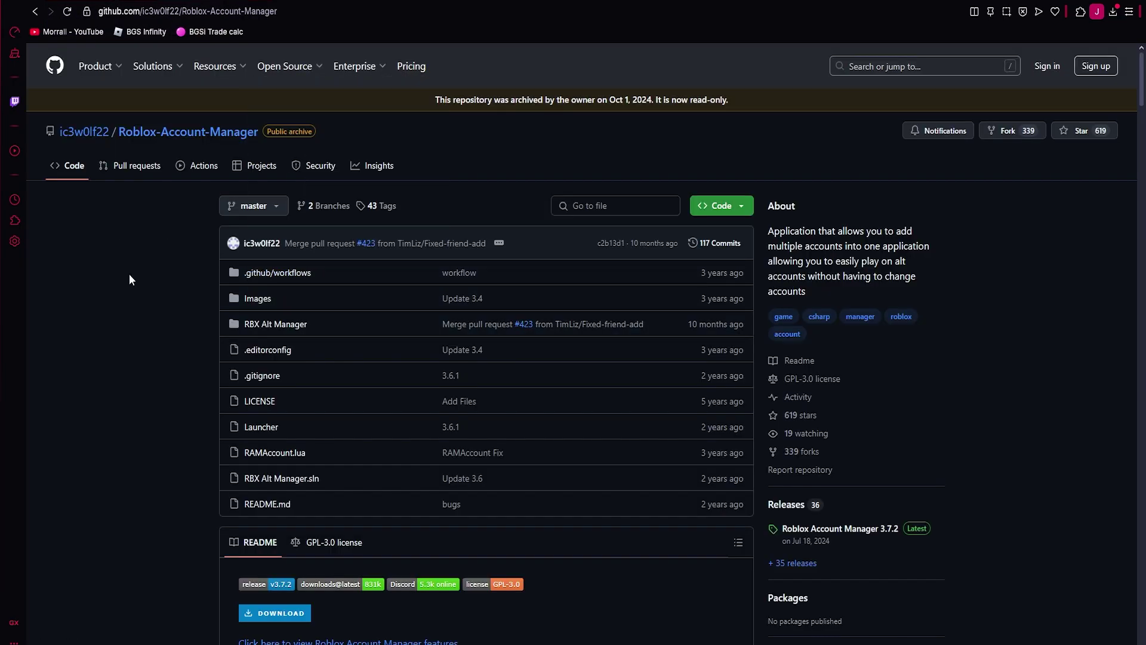
{"action": "scroll", "coordinate": [130, 273], "scroll_direction": "down", "scroll_amount": 2}
{"action": "scroll", "coordinate": [138, 278], "scroll_direction": "down", "scroll_amount": 2}
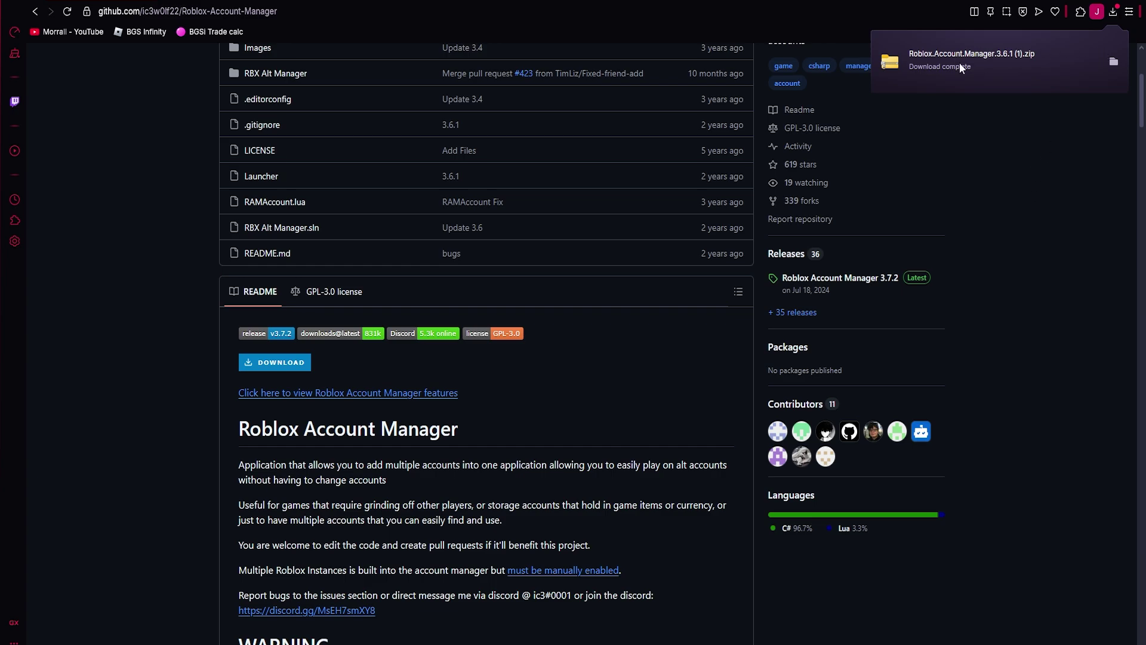
{"action": "left_click", "coordinate": [1111, 61]}
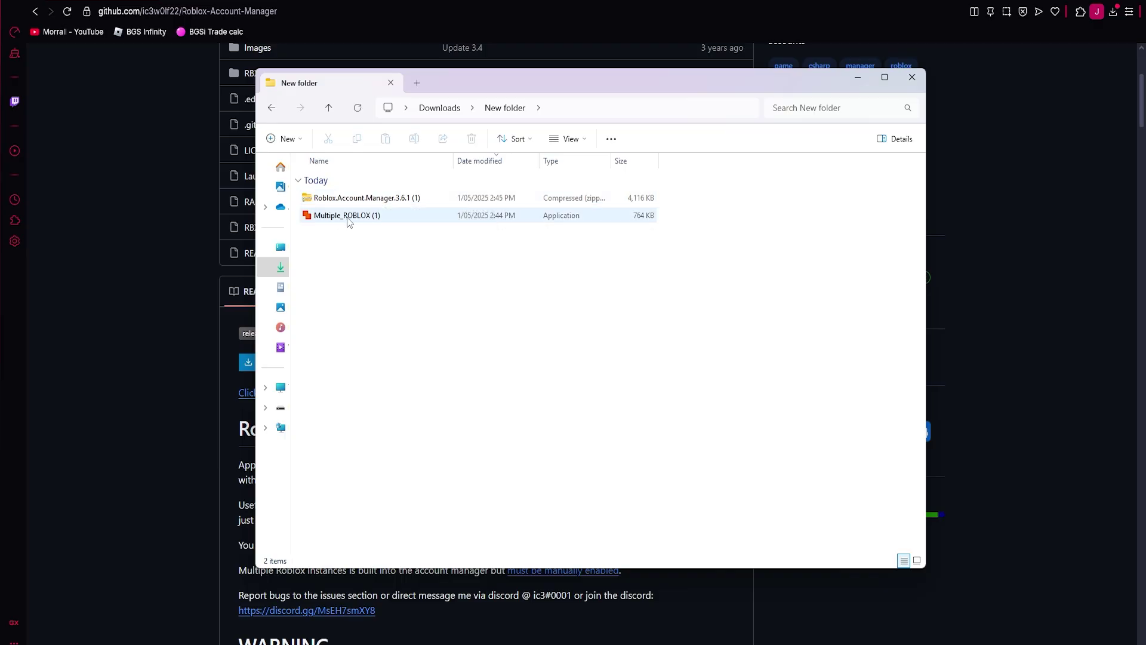
Step: Select the downloaded Multiple_ROBLOX (1) application and place the running Multiple Game Instance window beside the folder window
{"action": "left_click", "coordinate": [376, 218]}
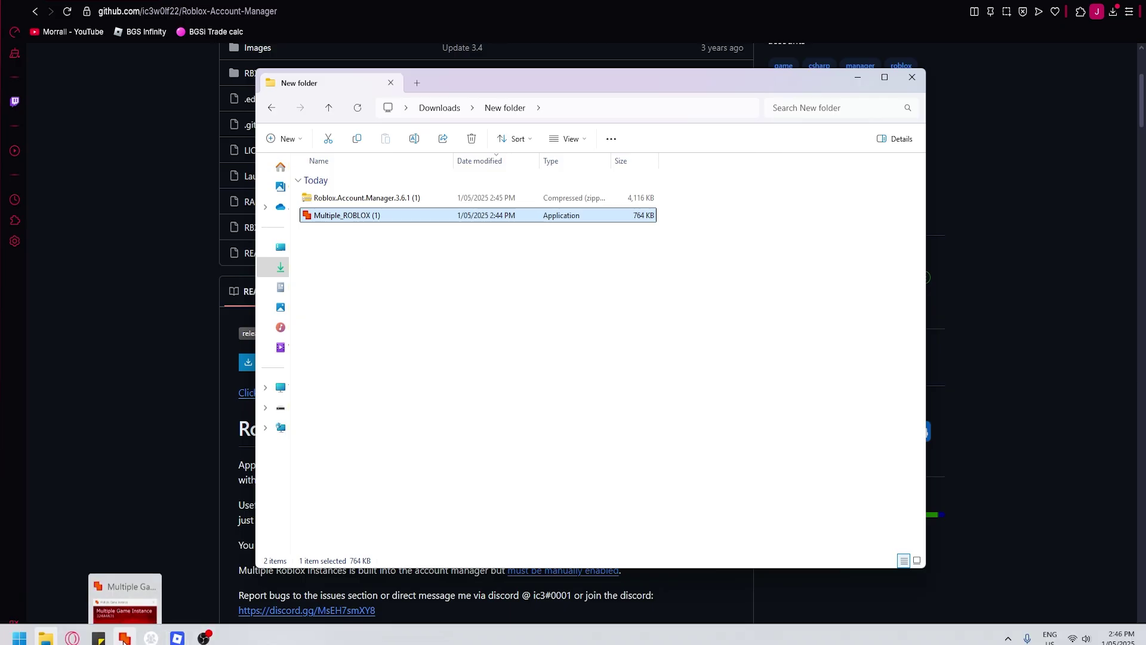
{"action": "left_click", "coordinate": [123, 641]}
{"action": "left_click_drag", "start_coordinate": [292, 294], "coordinate": [397, 261]}
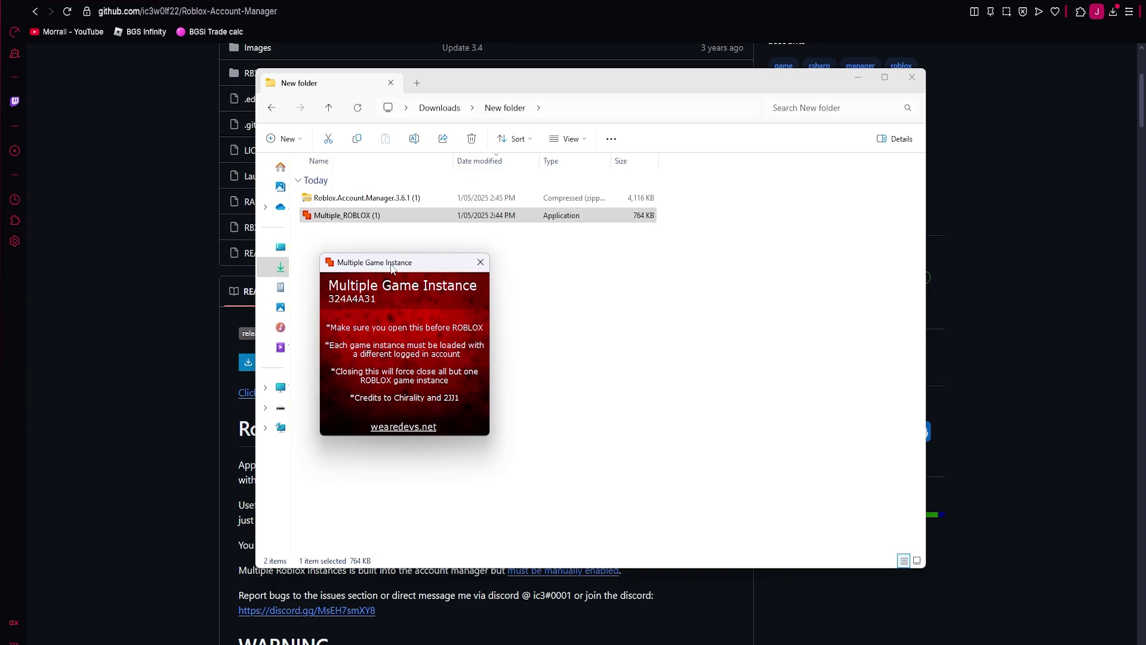
{"action": "left_click_drag", "start_coordinate": [600, 50], "coordinate": [663, 93]}
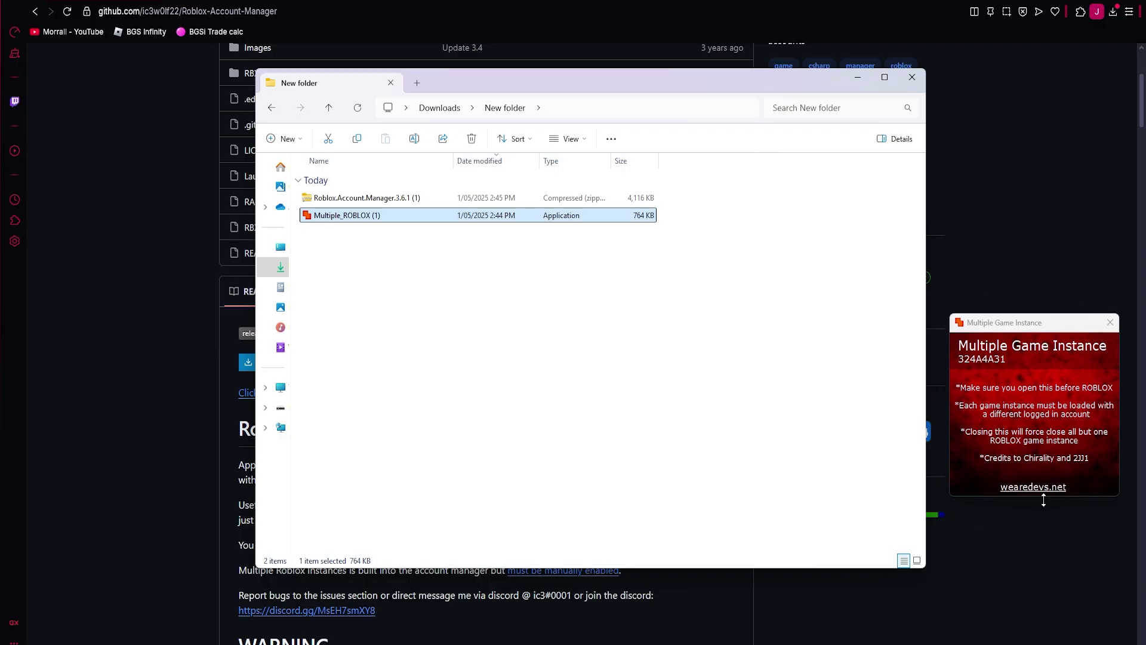
Step: Extract the Roblox.Account.Manager.3.6.1 (1) archive to the suggested folder and try to launch the extracted Roblox Account Manager application
{"action": "left_click", "coordinate": [377, 198]}
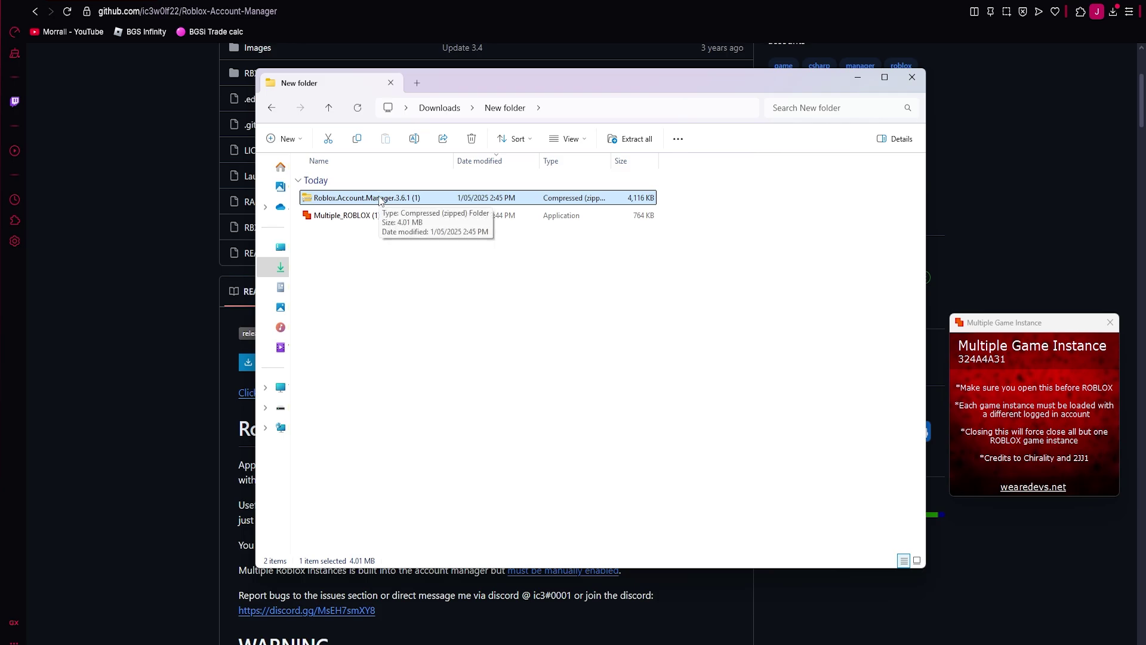
{"action": "right_click", "coordinate": [379, 200]}
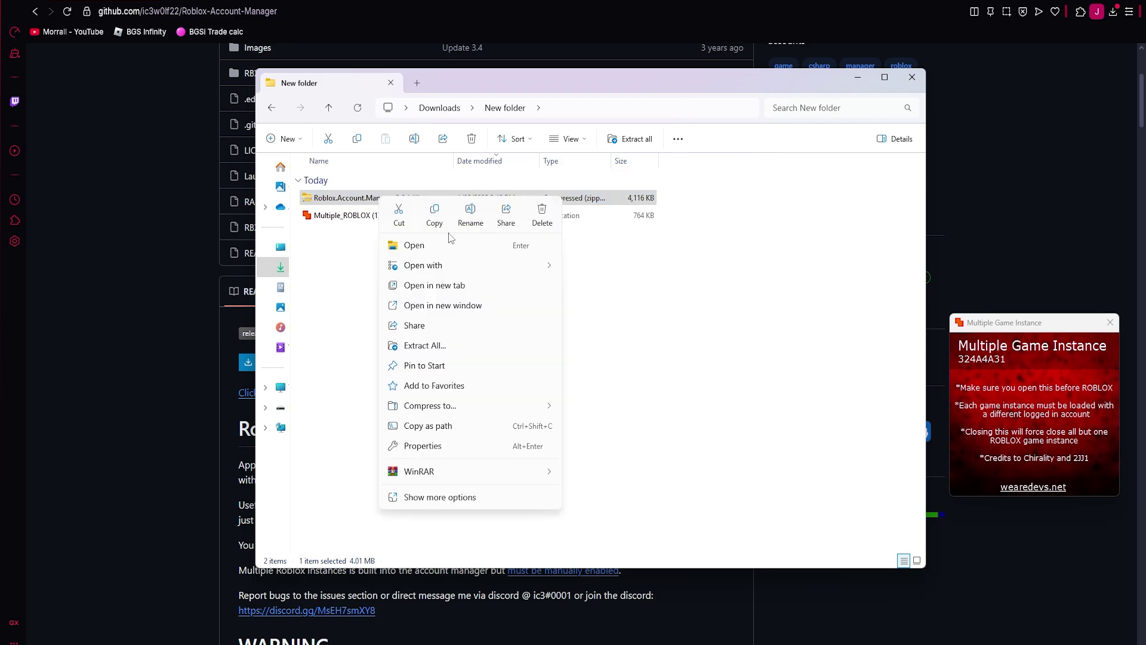
{"action": "left_click", "coordinate": [438, 347]}
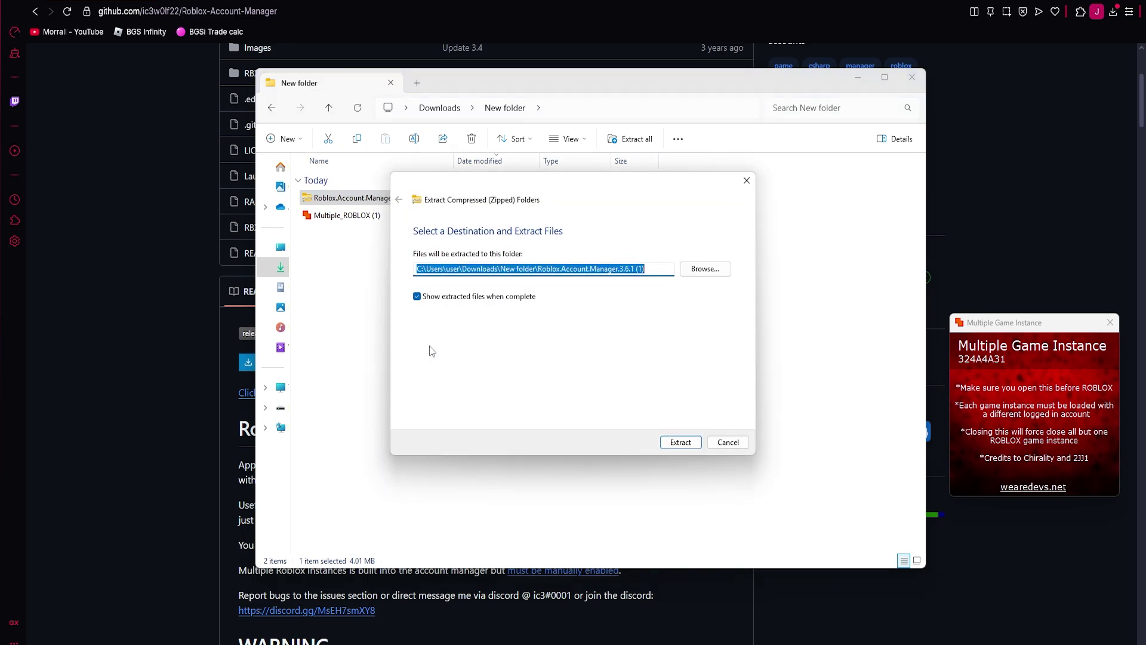
{"action": "left_click", "coordinate": [681, 443]}
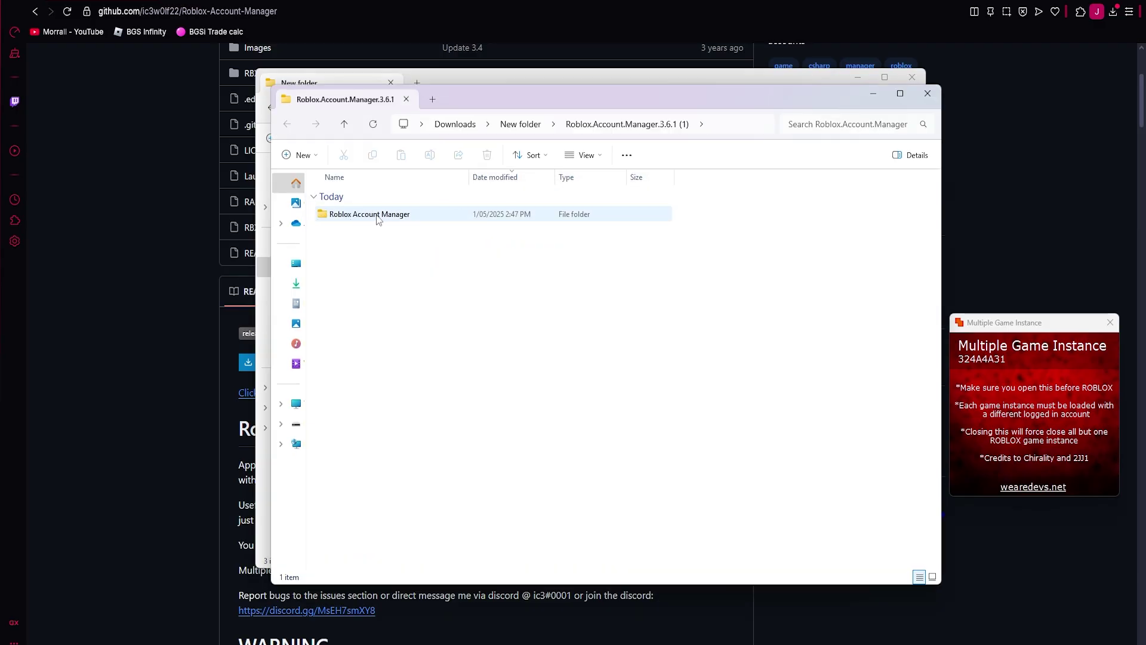
{"action": "double_click", "coordinate": [376, 218]}
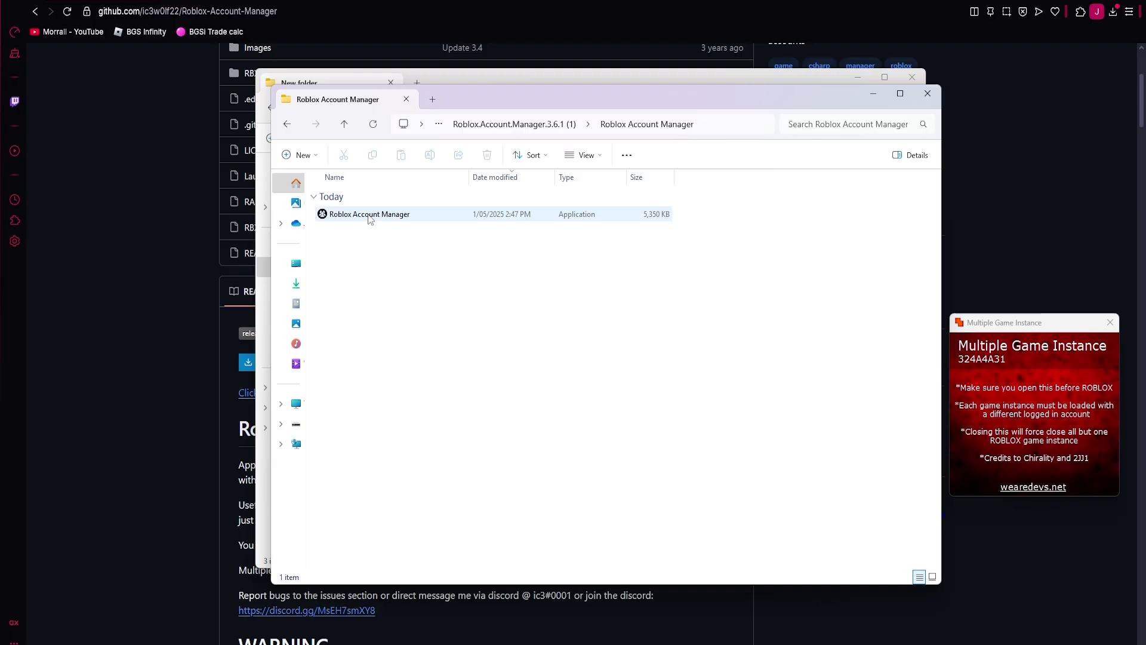
{"action": "double_click", "coordinate": [370, 216]}
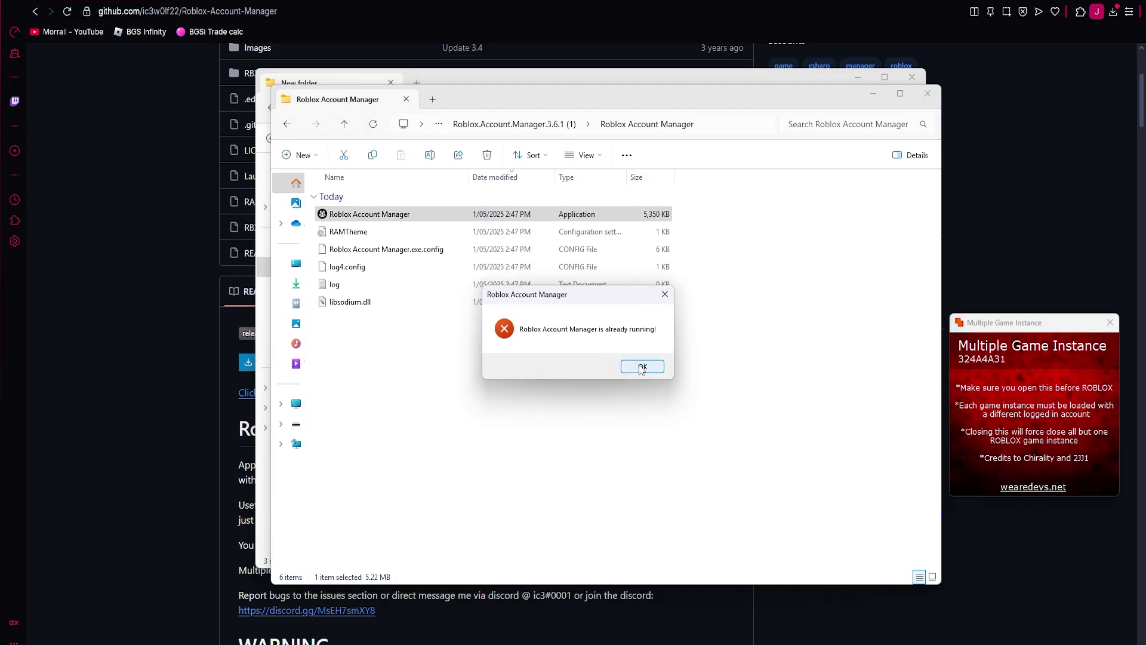
Step: Dismiss the error message, close the extracted folder's window, and move the New folder window off this screen
{"action": "left_click", "coordinate": [641, 367]}
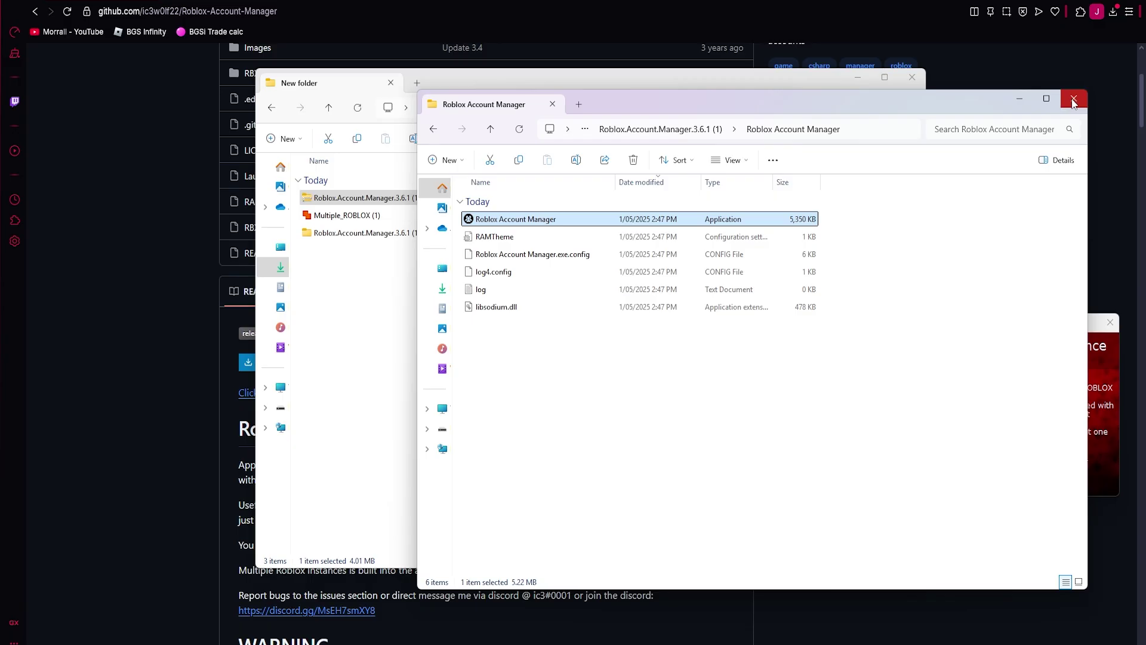
{"action": "left_click", "coordinate": [1073, 101]}
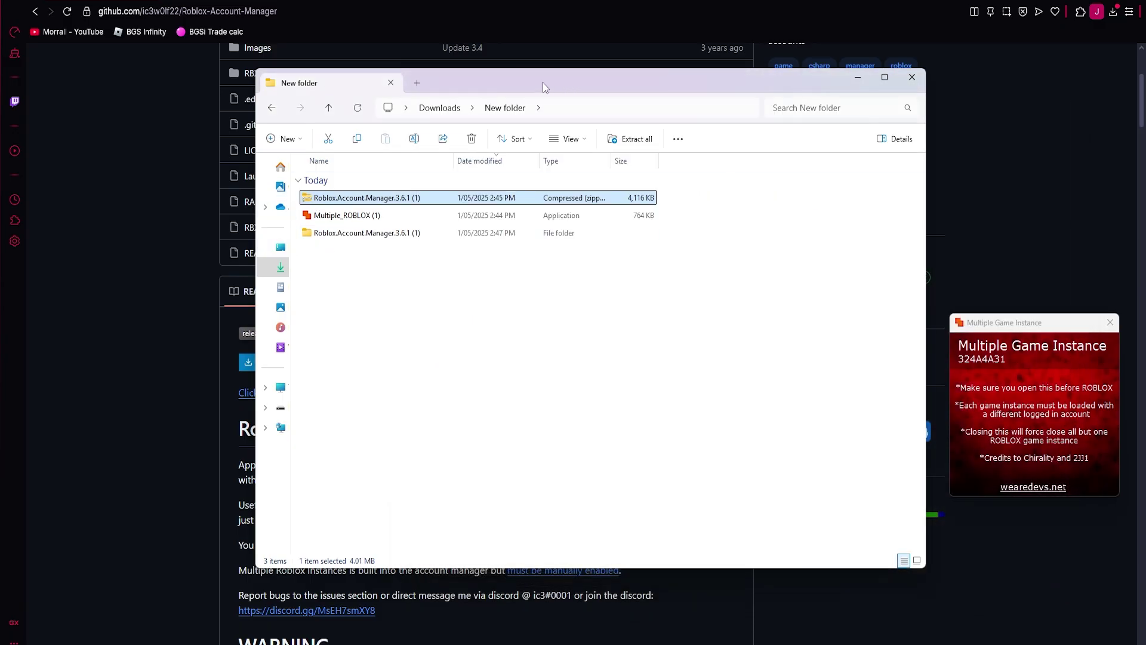
{"action": "left_click_drag", "start_coordinate": [543, 82], "coordinate": [1145, 132]}
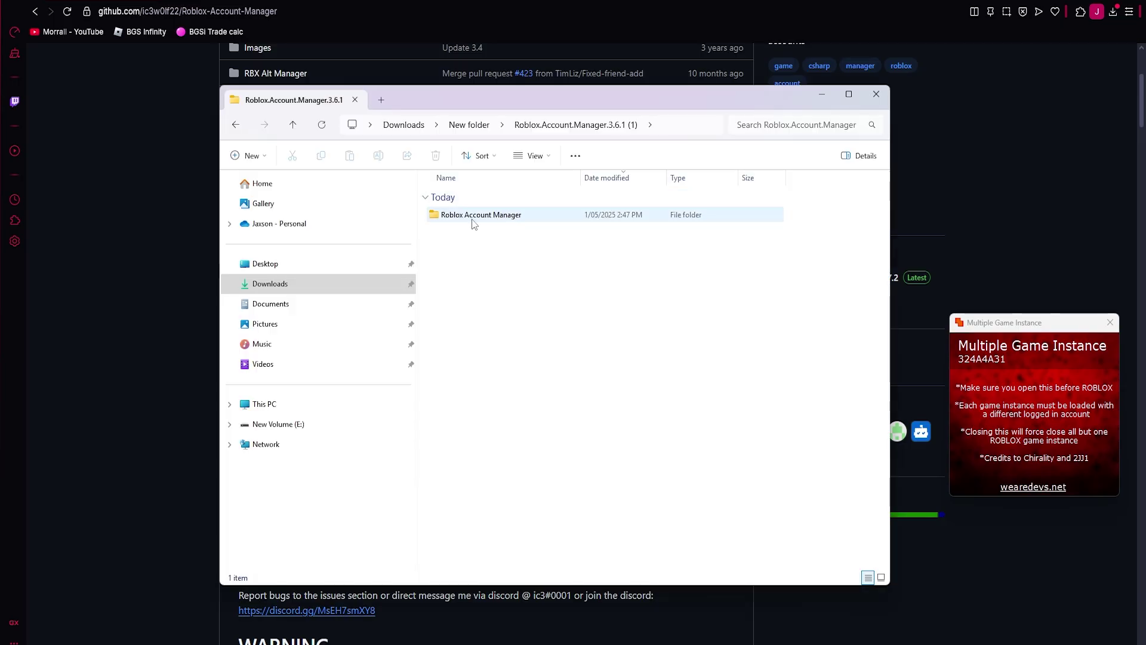
Step: Launch Roblox Account Manager from its extracted folder and accept the available update
{"action": "double_click", "coordinate": [475, 215]}
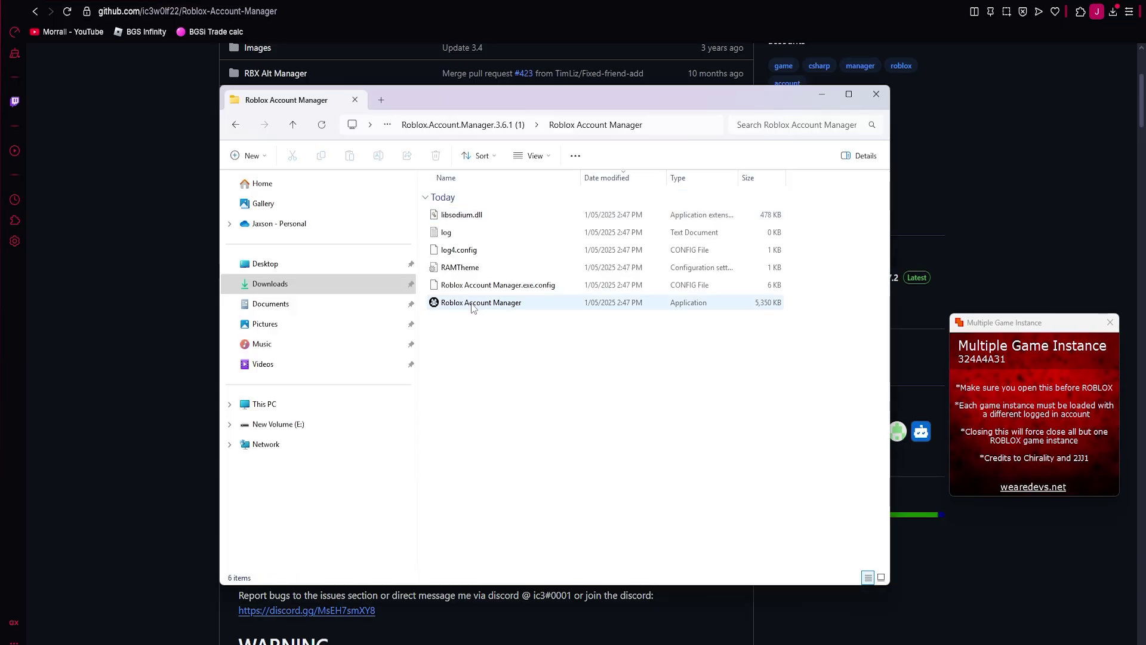
{"action": "double_click", "coordinate": [473, 303]}
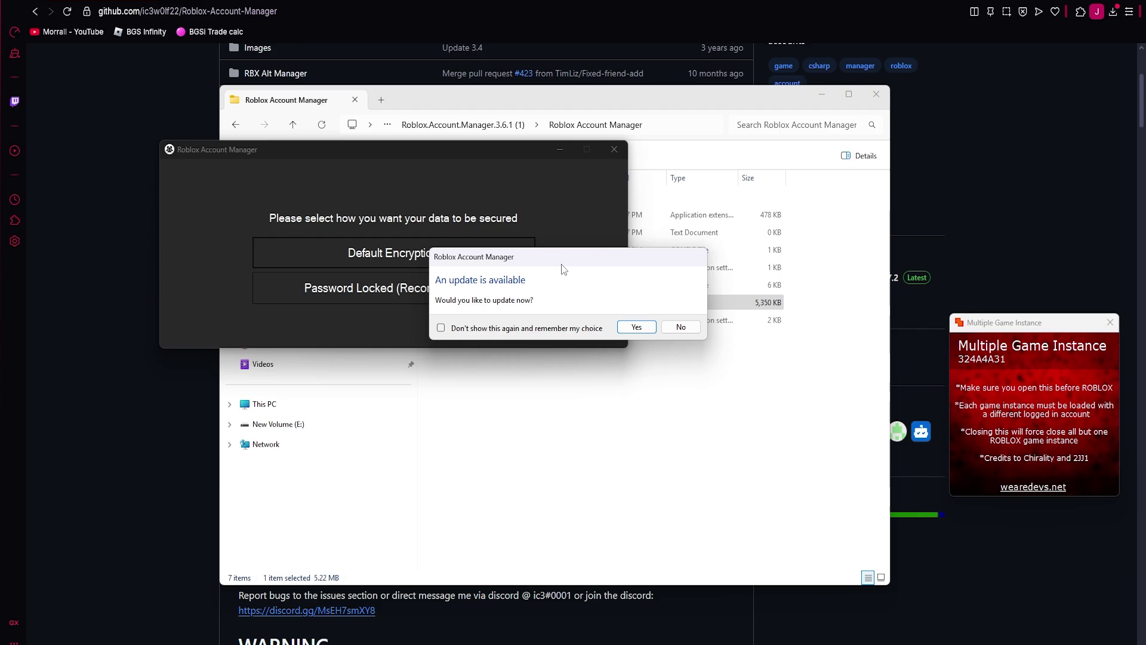
{"action": "left_click_drag", "start_coordinate": [561, 264], "coordinate": [397, 230]}
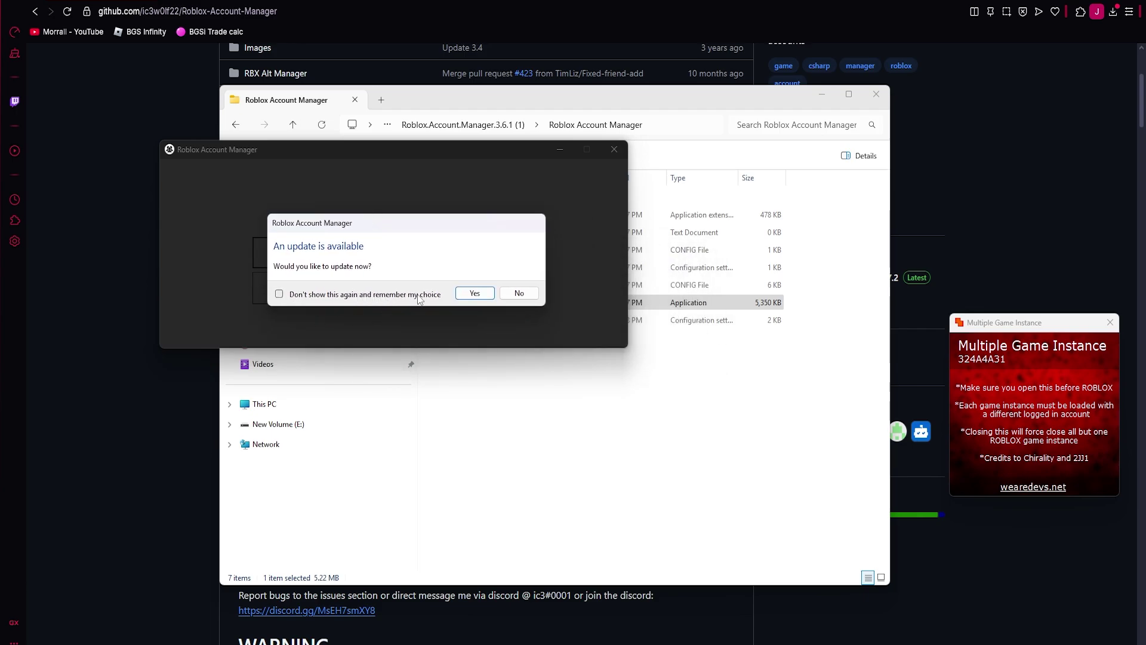
{"action": "left_click", "coordinate": [475, 294]}
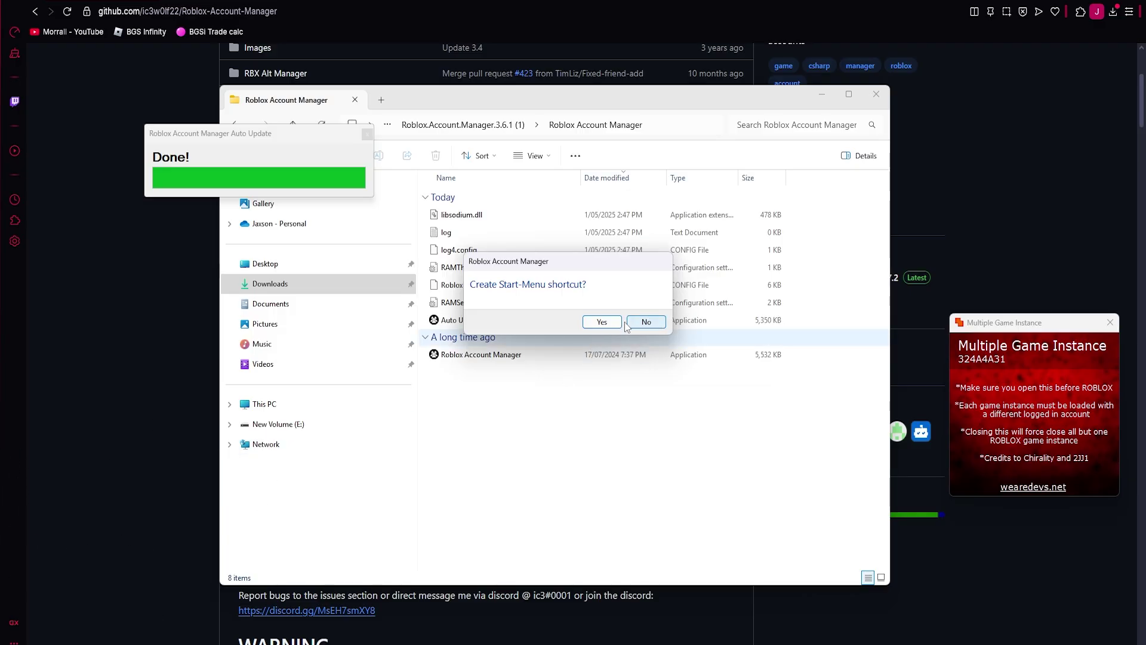
Step: Decline the Start-Menu shortcut and try to launch the updated Roblox Account Manager from the folder
{"action": "left_click", "coordinate": [646, 322]}
{"action": "double_click", "coordinate": [522, 357]}
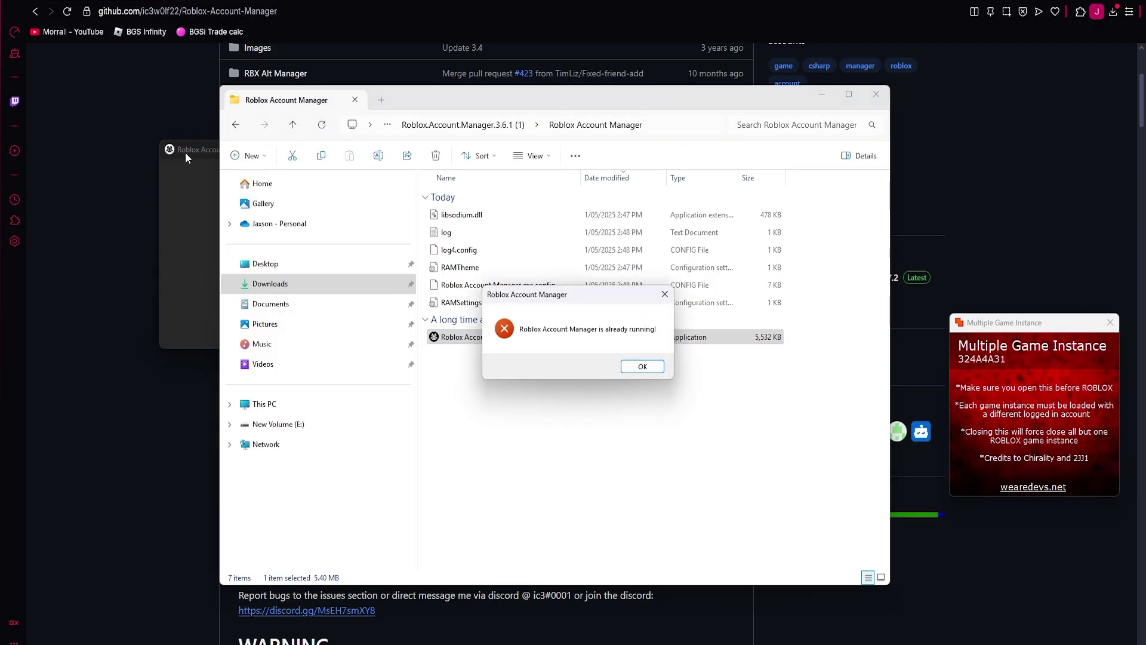
{"action": "left_click", "coordinate": [641, 366]}
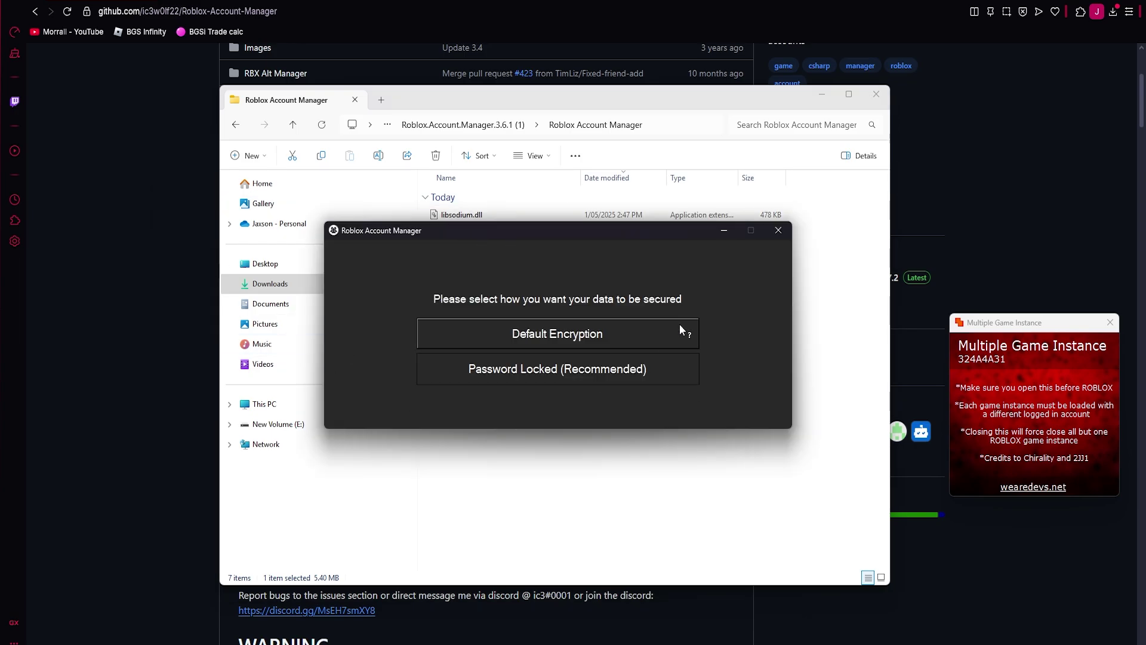
Step: Choose Password Locked protection for the account data, then enter and confirm the password
{"action": "left_click", "coordinate": [573, 371]}
{"action": "left_click", "coordinate": [553, 309]}
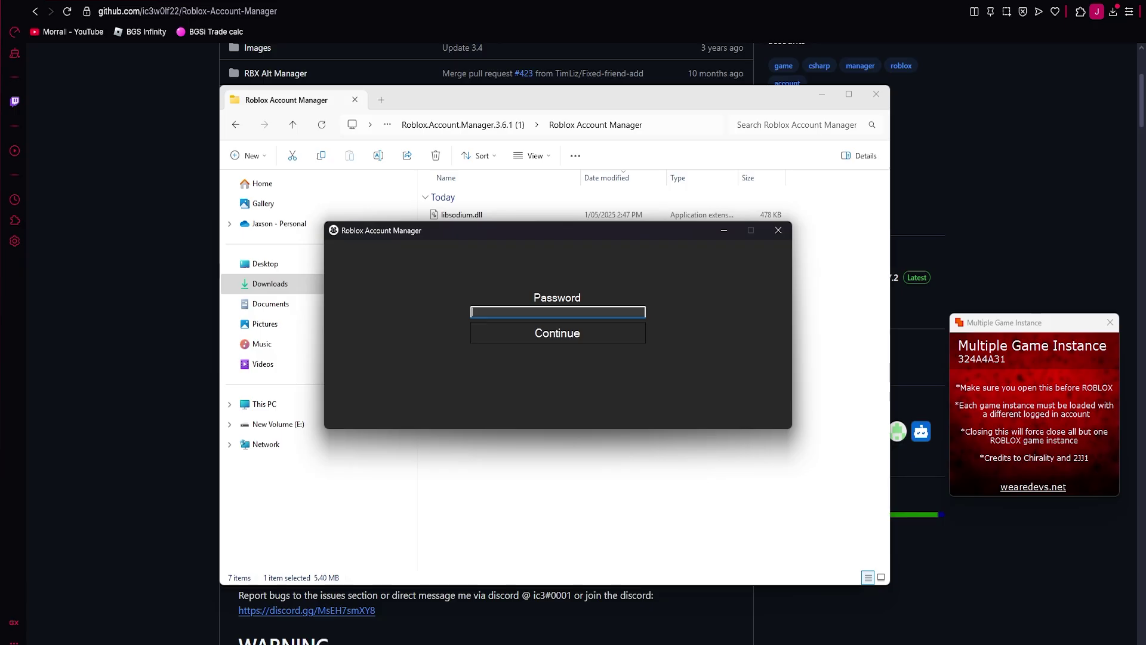
{"action": "type", "text": "******"}
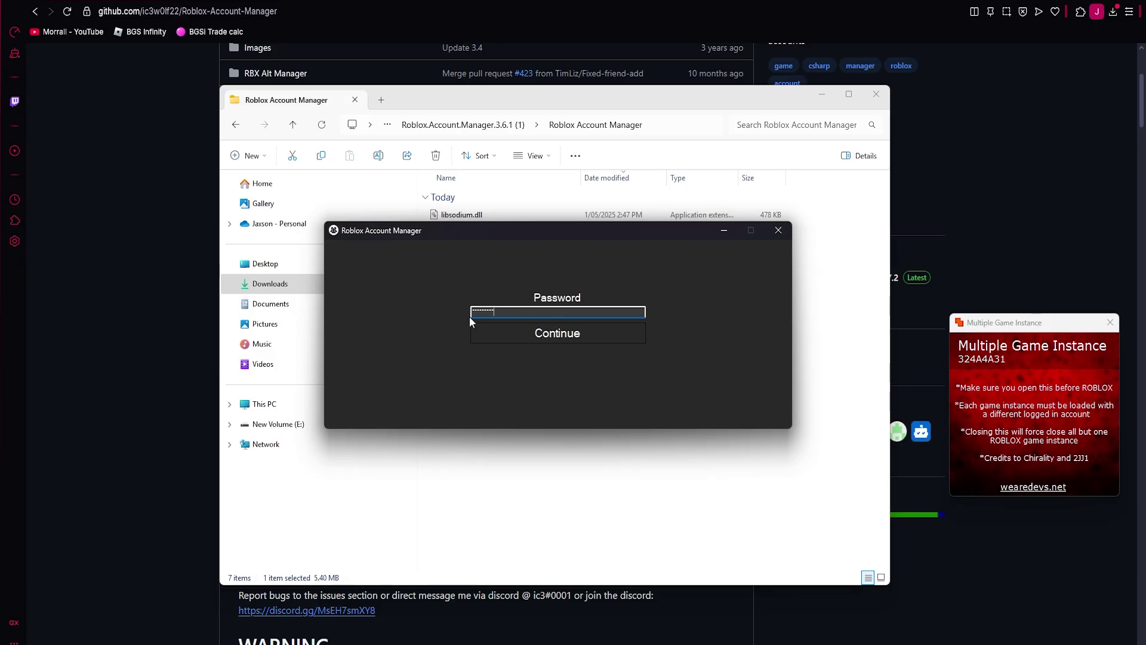
{"action": "left_click", "coordinate": [521, 331]}
{"action": "key", "text": "Return"}
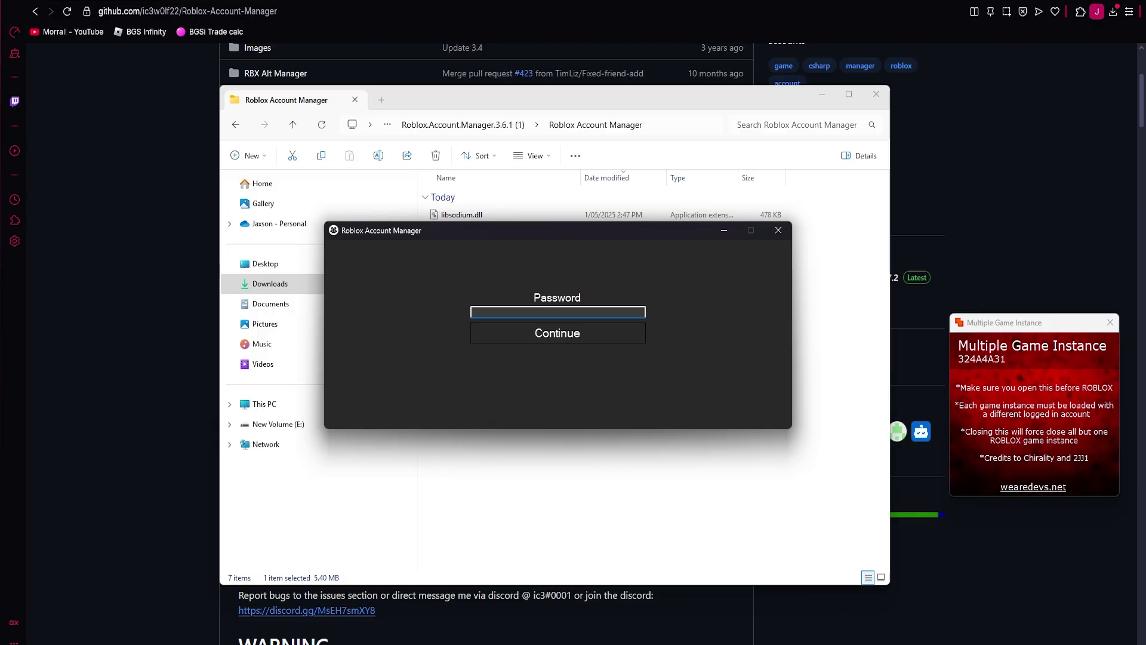
{"action": "type", "text": "*********"}
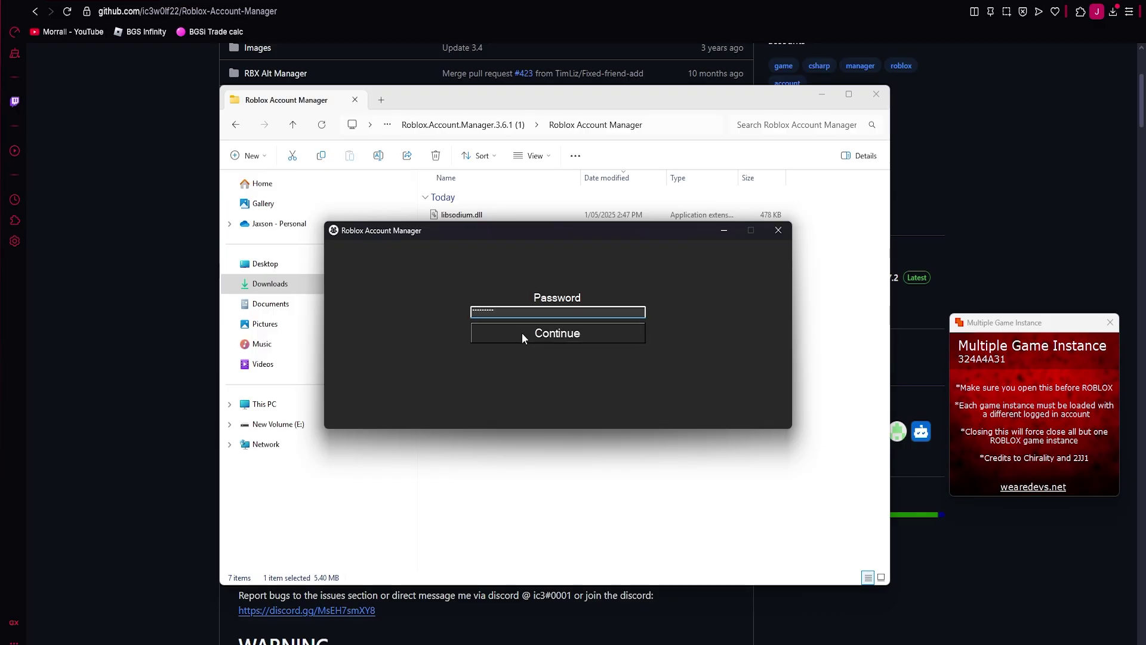
{"action": "left_click", "coordinate": [521, 332]}
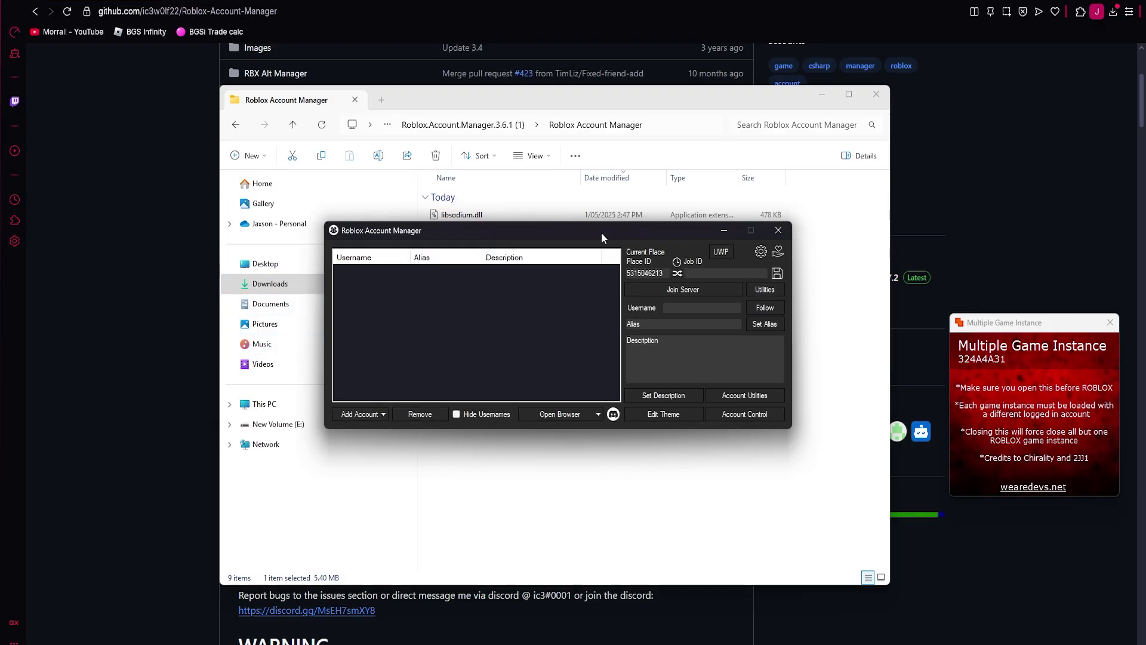
Step: Start adding an account, view the Roblox login and sign-up pages, and close the login browser
{"action": "left_click", "coordinate": [364, 411]}
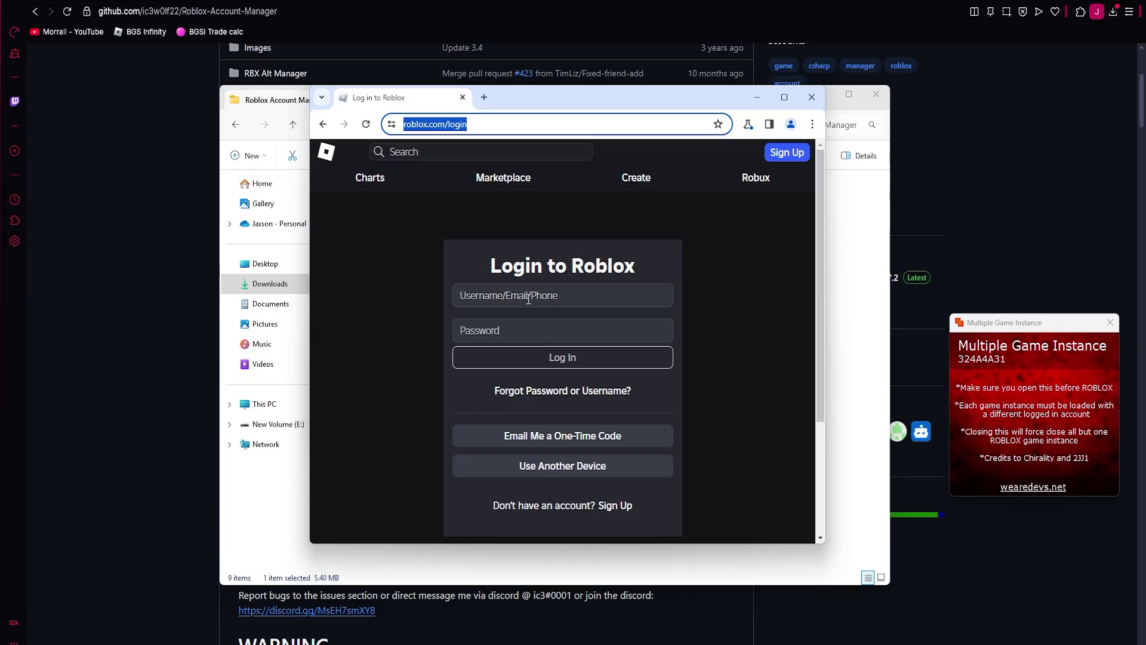
{"action": "left_click", "coordinate": [513, 297]}
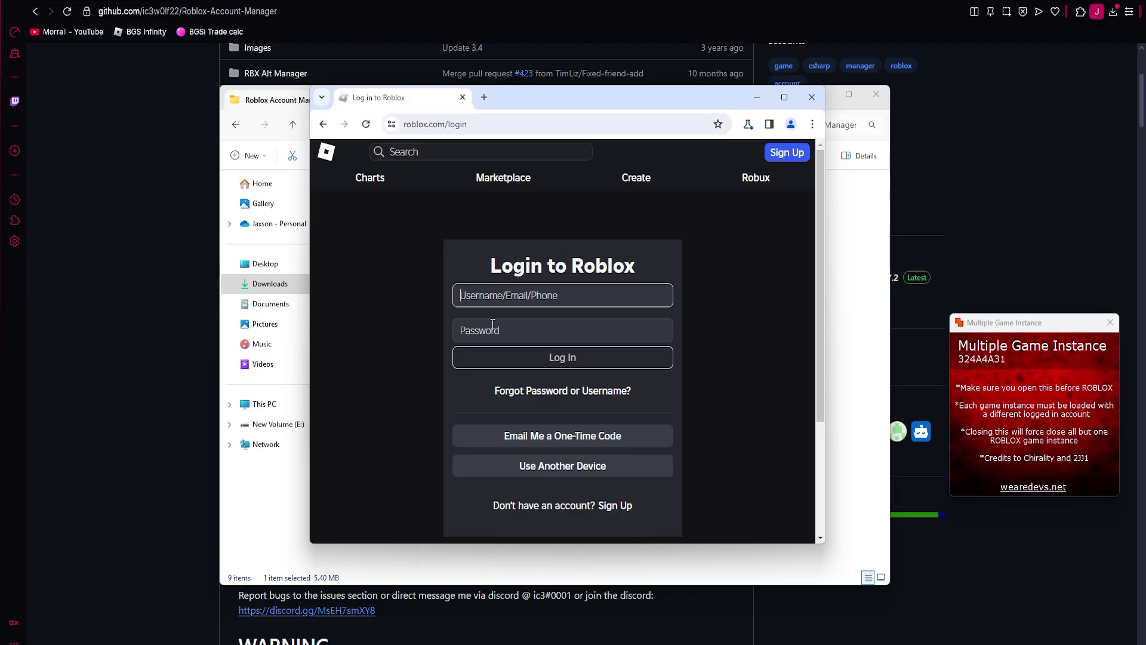
{"action": "left_click", "coordinate": [787, 153]}
{"action": "scroll", "coordinate": [631, 194], "scroll_direction": "up", "scroll_amount": 3}
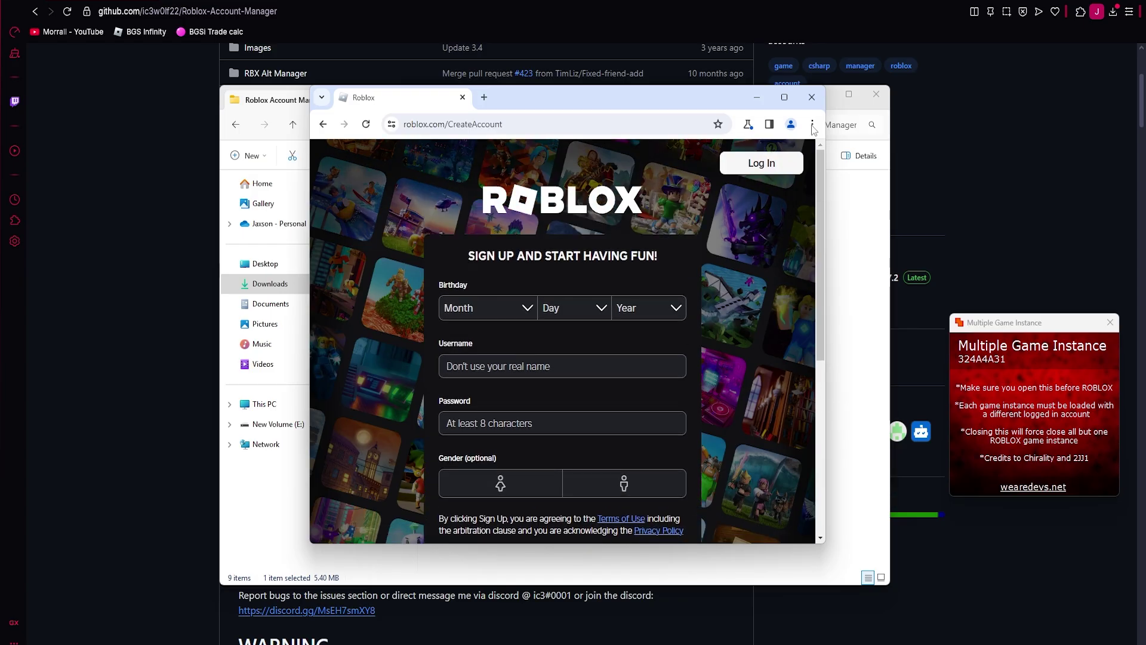
{"action": "left_click", "coordinate": [811, 97]}
{"action": "left_click_drag", "start_coordinate": [335, 271], "coordinate": [572, 278]}
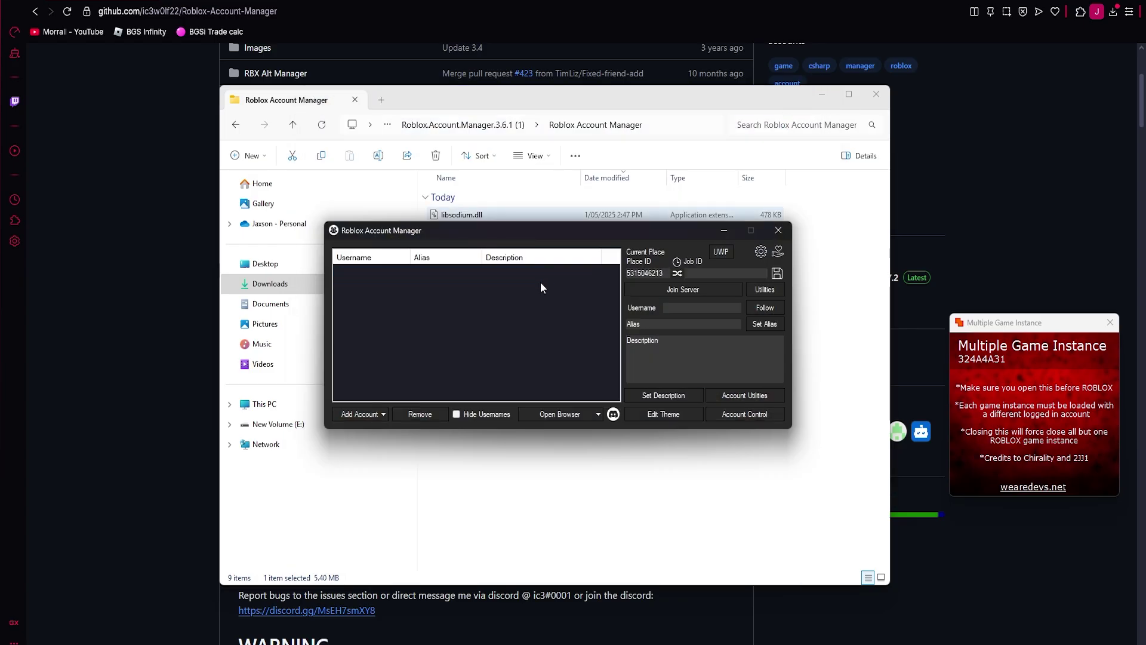
{"action": "left_click_drag", "start_coordinate": [338, 270], "coordinate": [424, 367]}
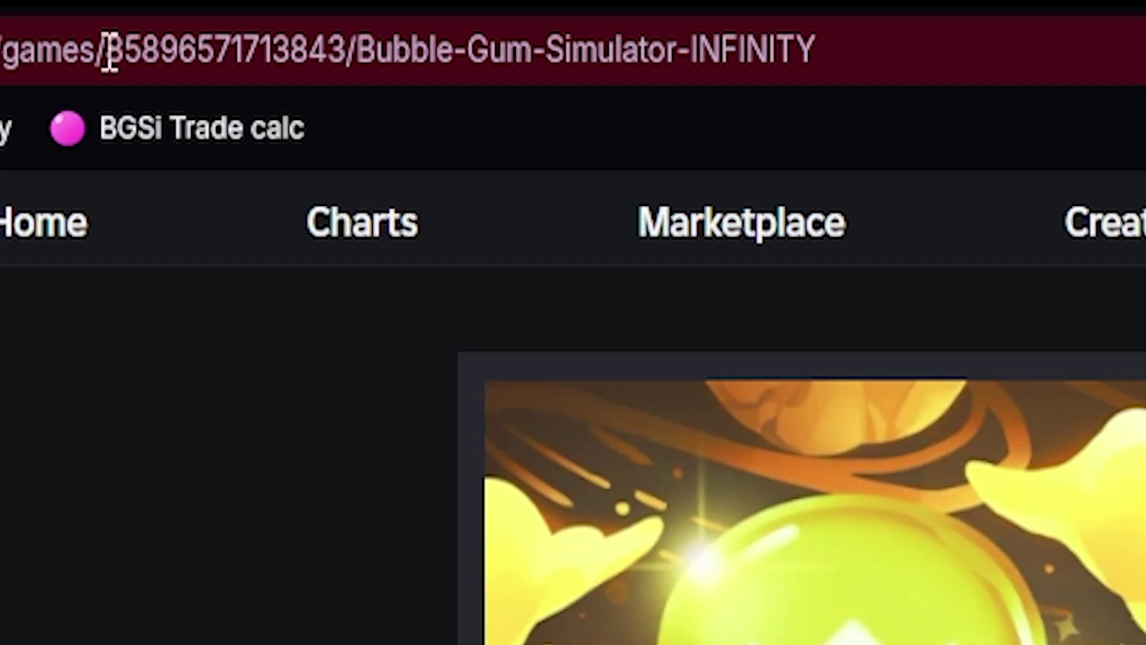
{"action": "left_click", "coordinate": [346, 49]}
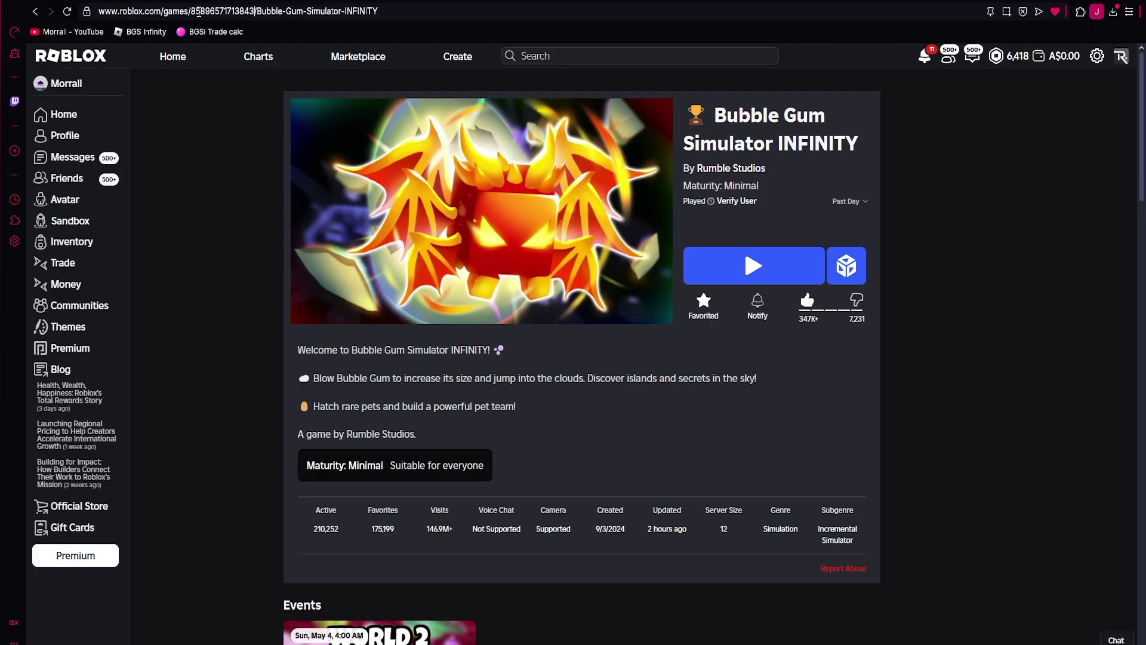
{"action": "left_click_drag", "start_coordinate": [192, 11], "coordinate": [255, 12]}
{"action": "key", "text": "ctrl+c"}
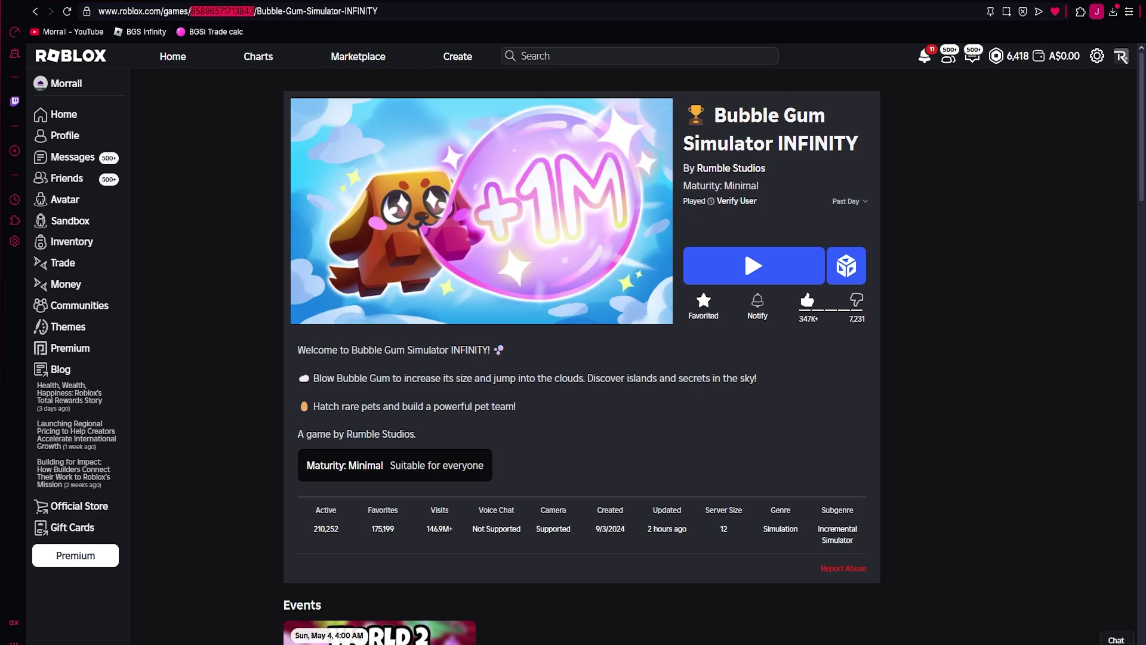
{"action": "key", "text": "alt+Tab"}
{"action": "double_click", "coordinate": [667, 271]}
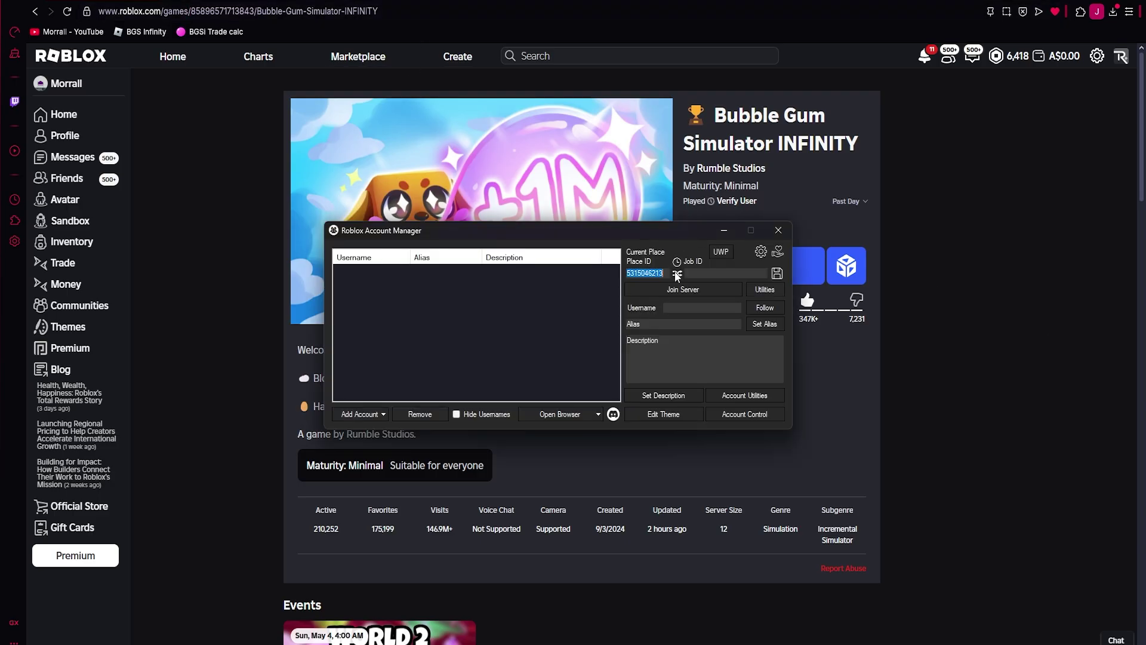
{"action": "key", "text": "BackSpace"}
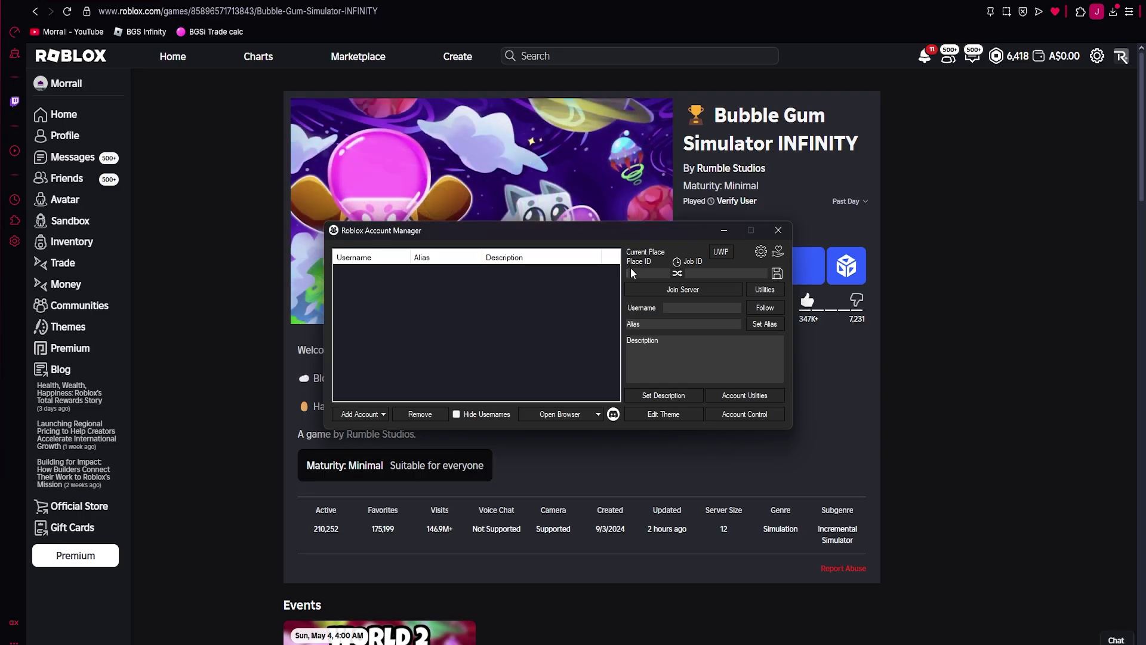
{"action": "key", "text": "ctrl+v"}
Step: Move the account manager window higher and refresh the Private Servers list on the game page
{"action": "left_click", "coordinate": [701, 272]}
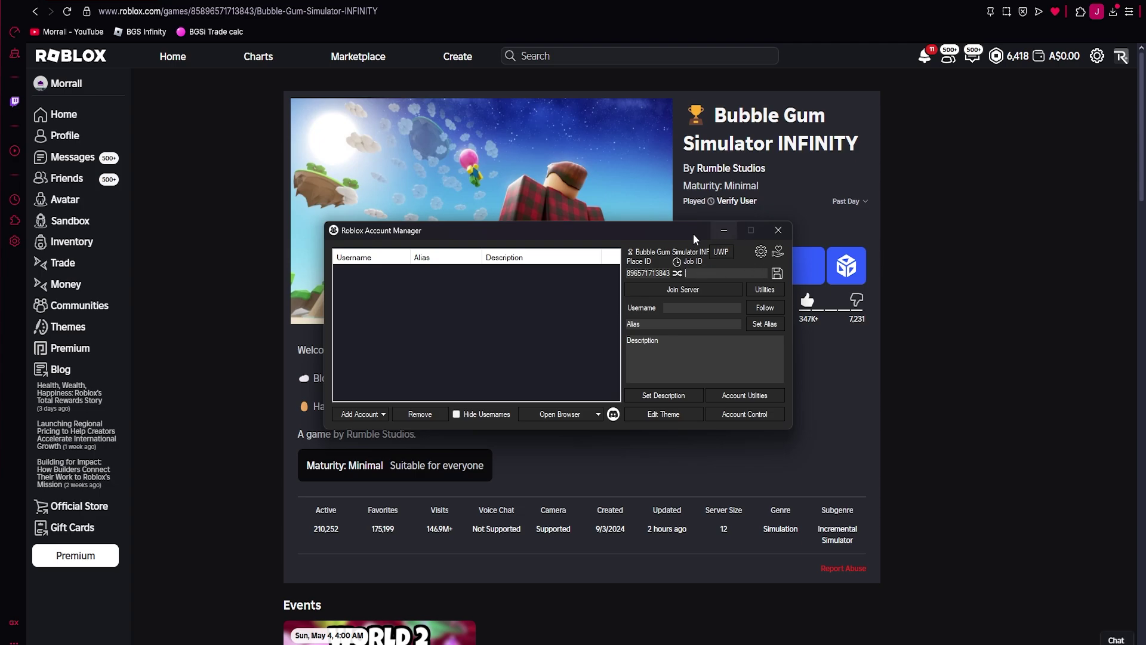
{"action": "left_click_drag", "start_coordinate": [664, 233], "coordinate": [626, 87]}
{"action": "scroll", "coordinate": [949, 278], "scroll_direction": "down", "scroll_amount": 1}
{"action": "scroll", "coordinate": [919, 277], "scroll_direction": "down", "scroll_amount": 15}
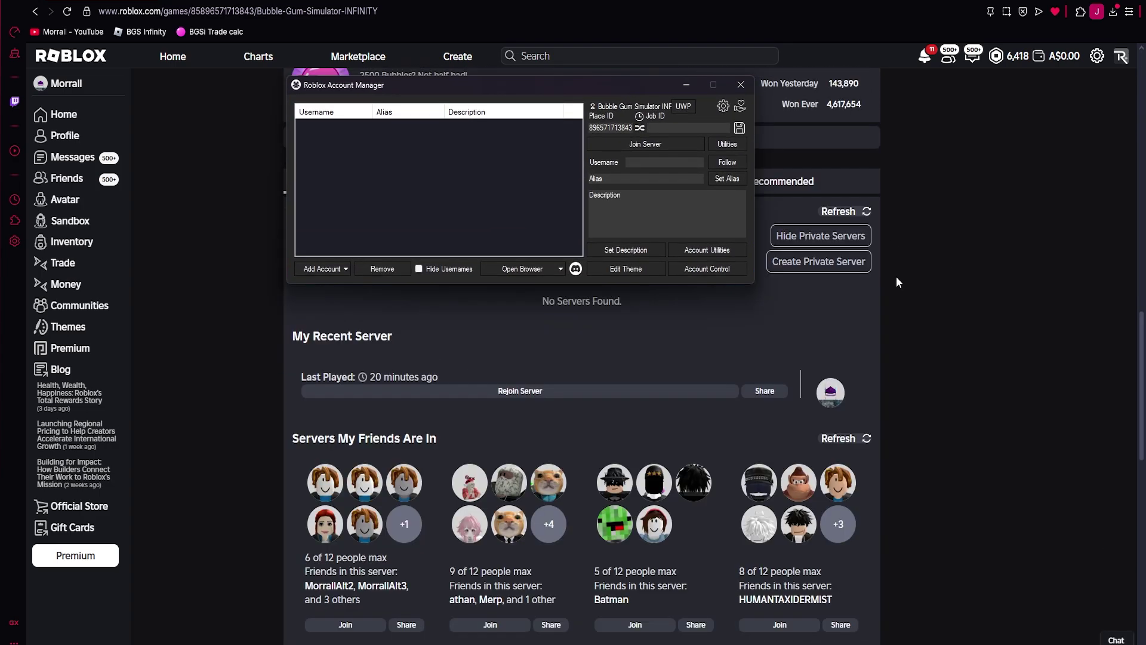
{"action": "scroll", "coordinate": [884, 334], "scroll_direction": "up", "scroll_amount": 2}
{"action": "left_click", "coordinate": [845, 340]}
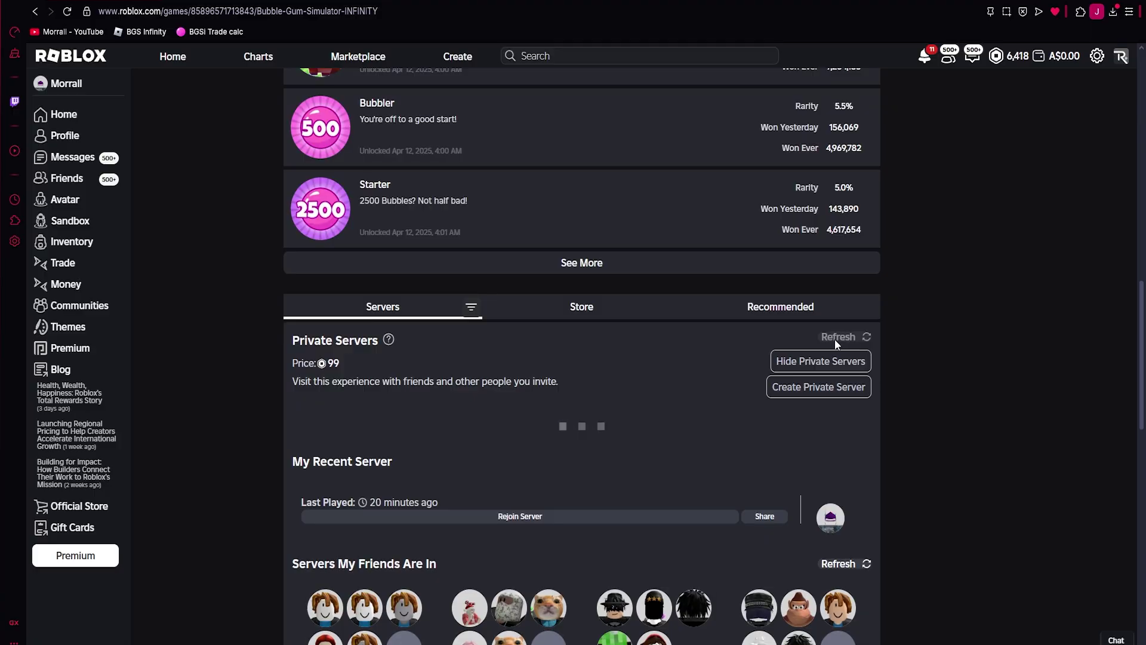
Step: Open the private server's configuration page and copy its private server link into the account manager's Job ID
{"action": "left_click", "coordinate": [860, 425]}
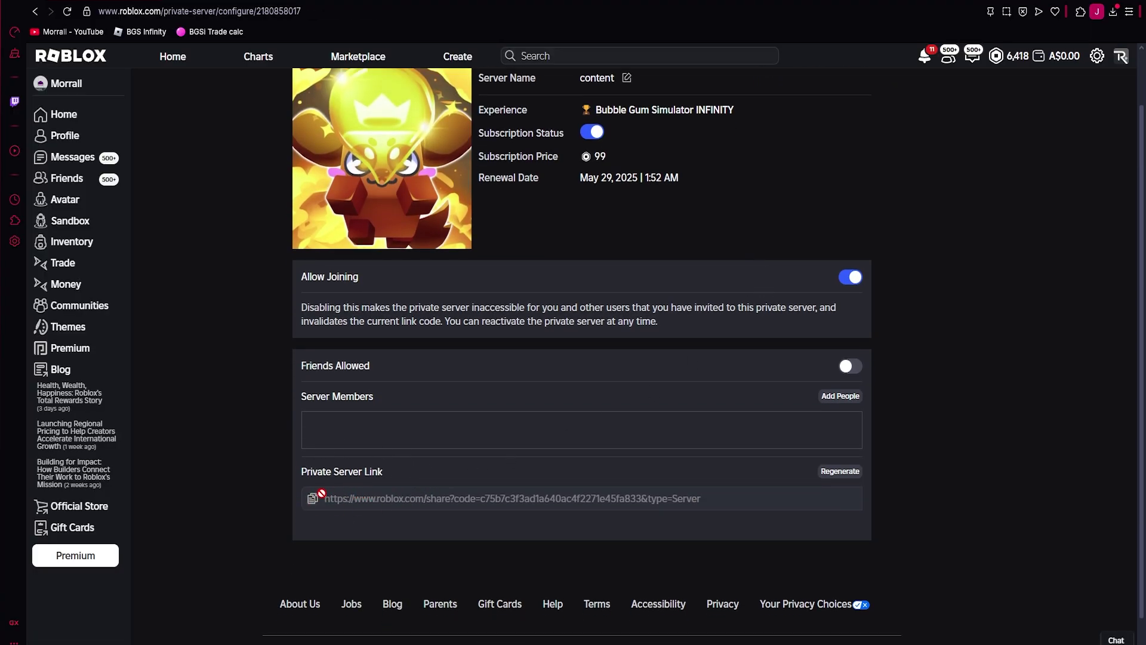
{"action": "left_click", "coordinate": [315, 499]}
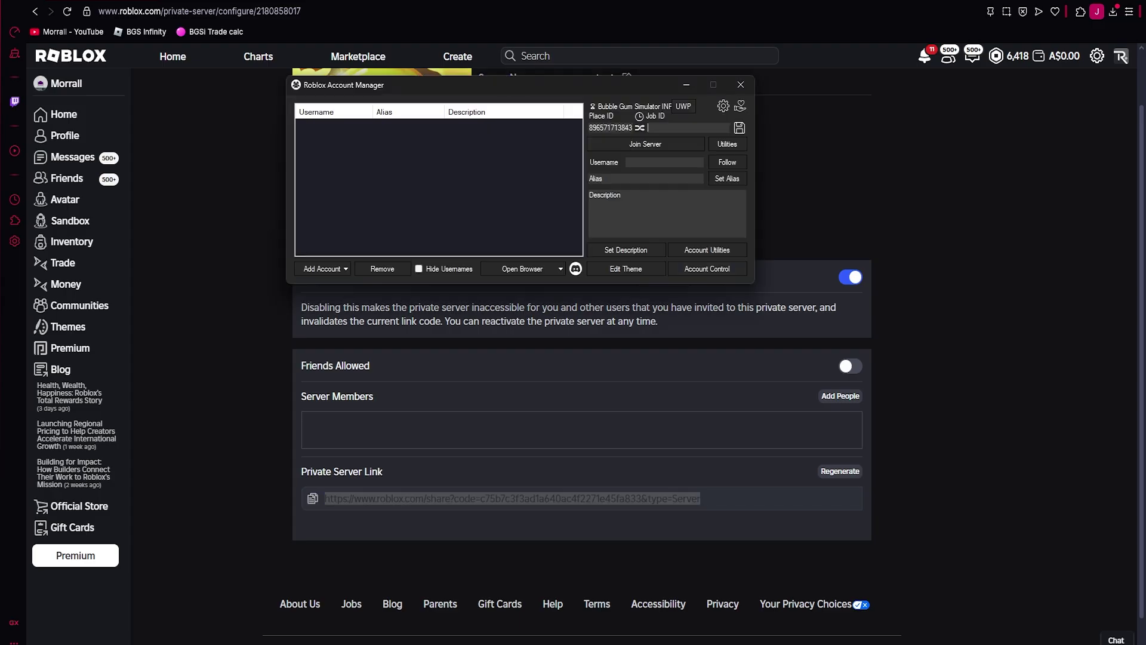
{"action": "key", "text": "ctrl+v"}
{"action": "left_click_drag", "start_coordinate": [549, 129], "coordinate": [474, 216]}
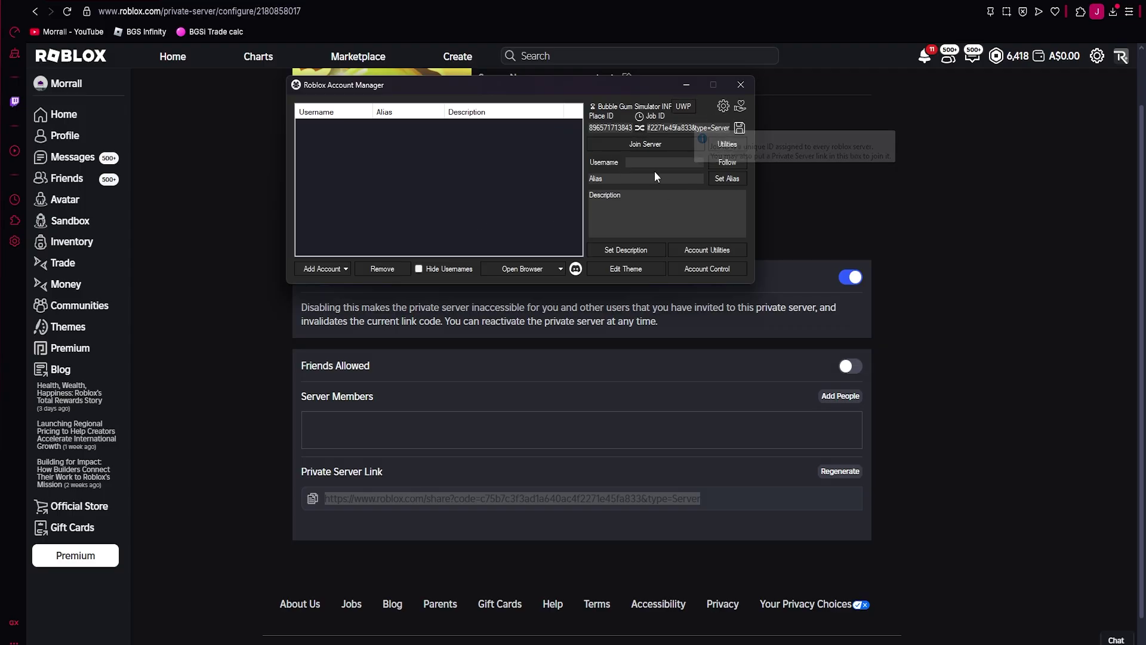
Step: Clear the private server link from the Job ID
{"action": "double_click", "coordinate": [694, 125]}
{"action": "double_click", "coordinate": [694, 125]}
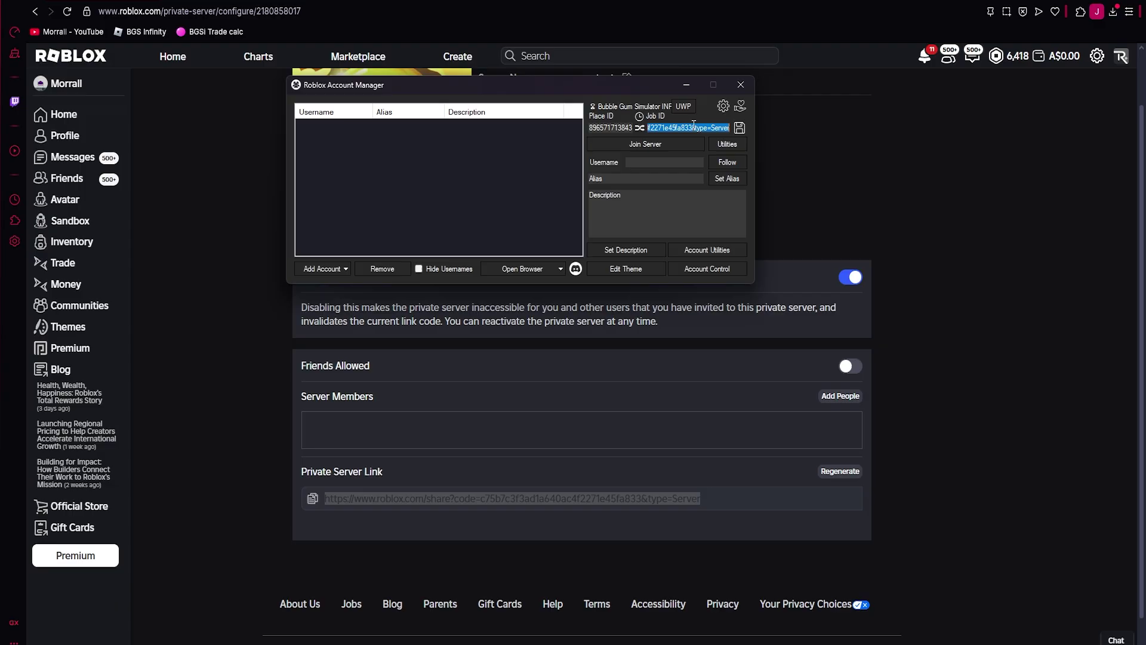
{"action": "key", "text": "BackSpace"}
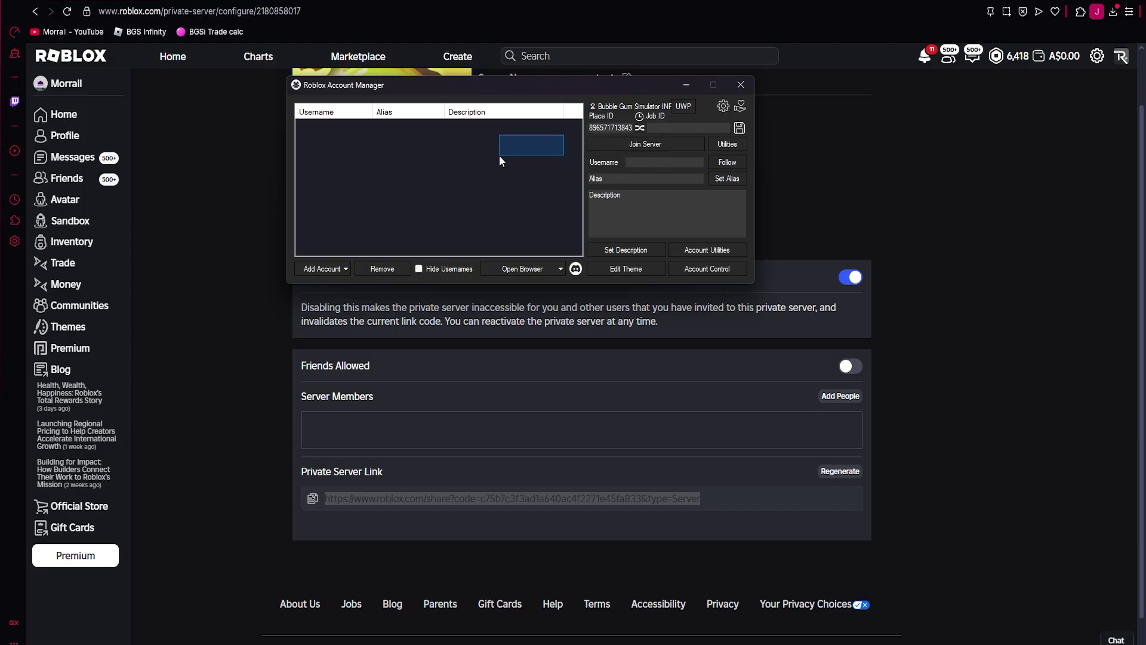
{"action": "left_click", "coordinate": [617, 138]}
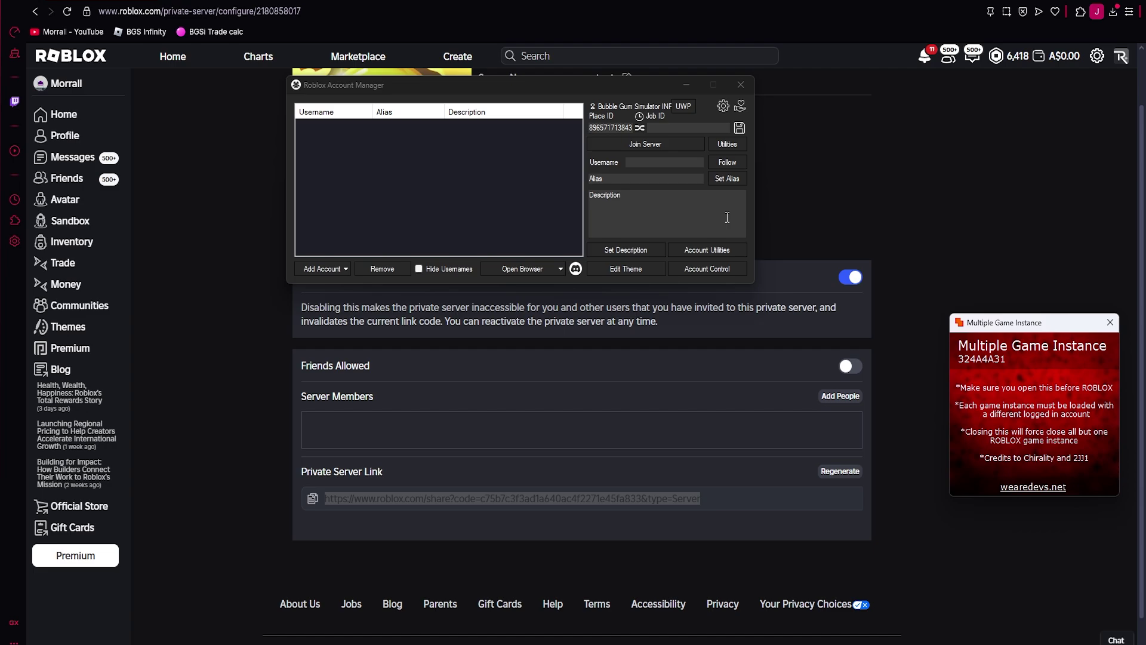
Step: Move the Roblox Account Manager window slightly lower and move the Multiple Game Instance window off this screen
{"action": "left_click_drag", "start_coordinate": [558, 84], "coordinate": [608, 123]}
{"action": "left_click_drag", "start_coordinate": [567, 176], "coordinate": [534, 261]}
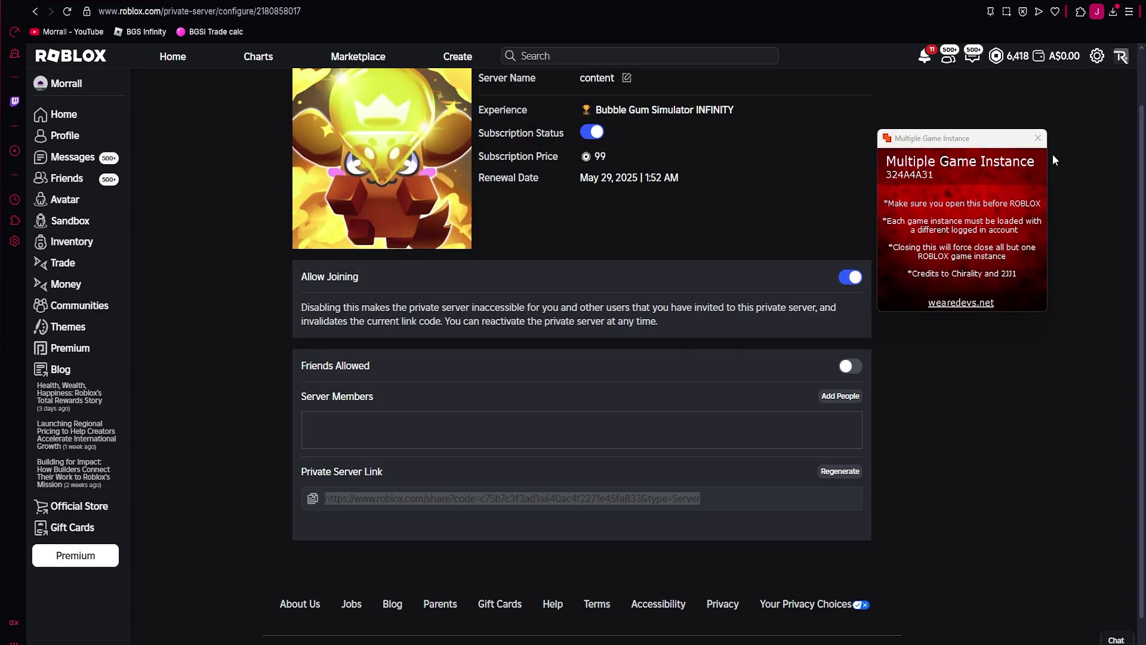
{"action": "left_click_drag", "start_coordinate": [958, 142], "coordinate": [1145, 142]}
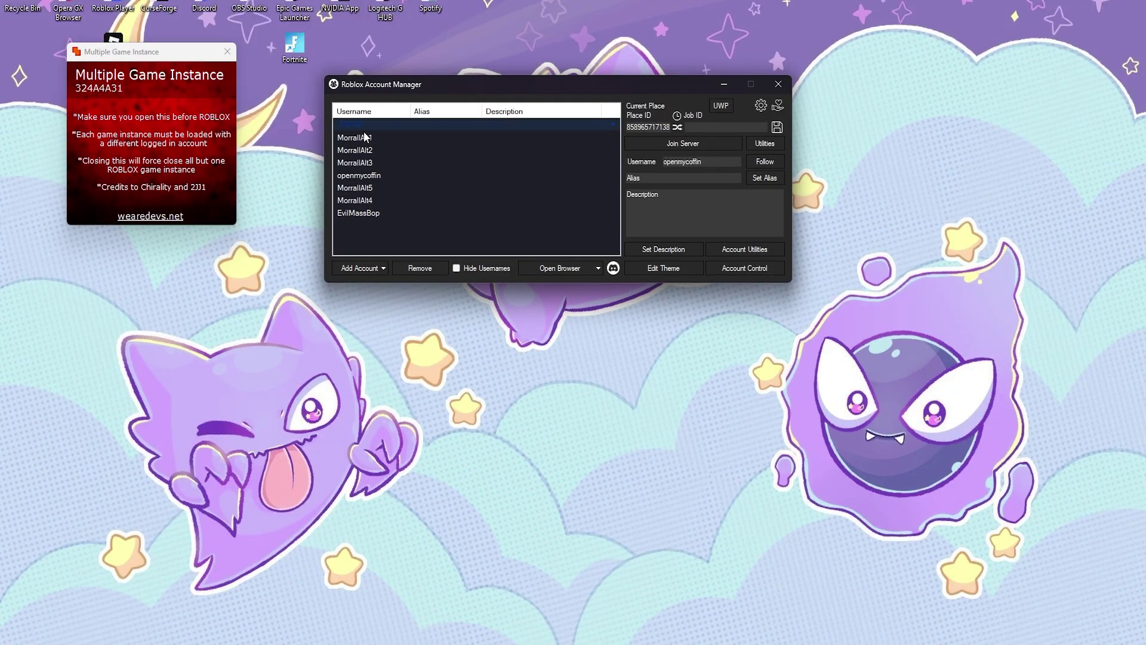
Step: Select the five consecutive accounts from the first alt to the fifth alt and join the private server with all of them
{"action": "left_click_drag", "start_coordinate": [388, 222], "coordinate": [375, 138]}
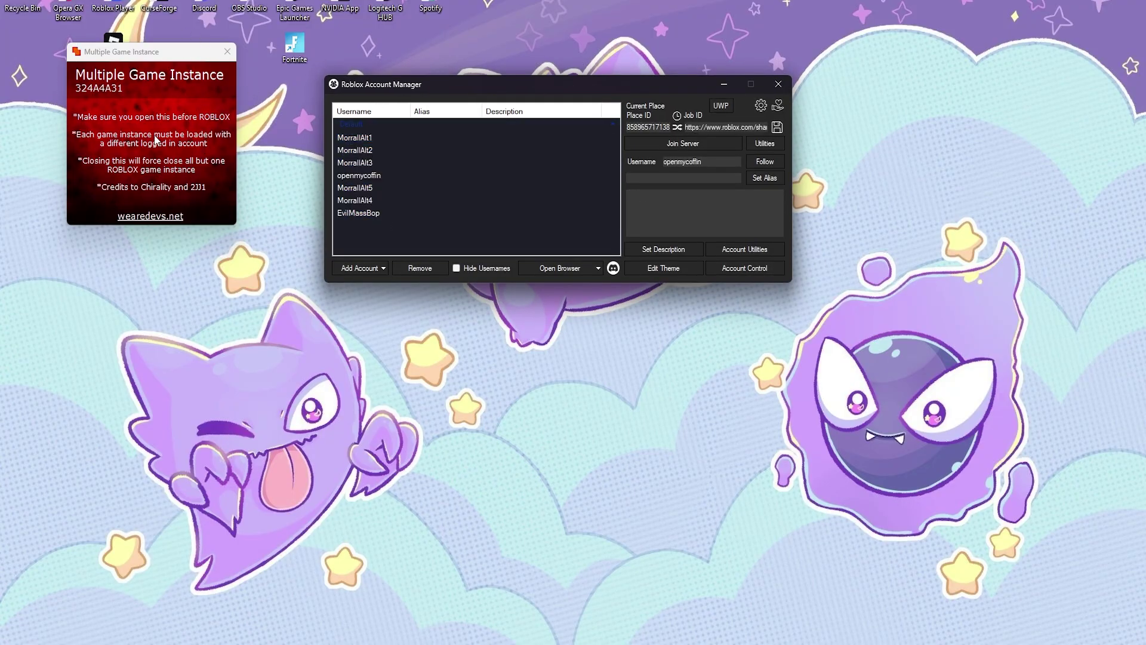
{"action": "left_click_drag", "start_coordinate": [414, 228], "coordinate": [388, 127]}
{"action": "left_click", "coordinate": [622, 141]}
{"action": "left_click_drag", "start_coordinate": [608, 137], "coordinate": [581, 184]}
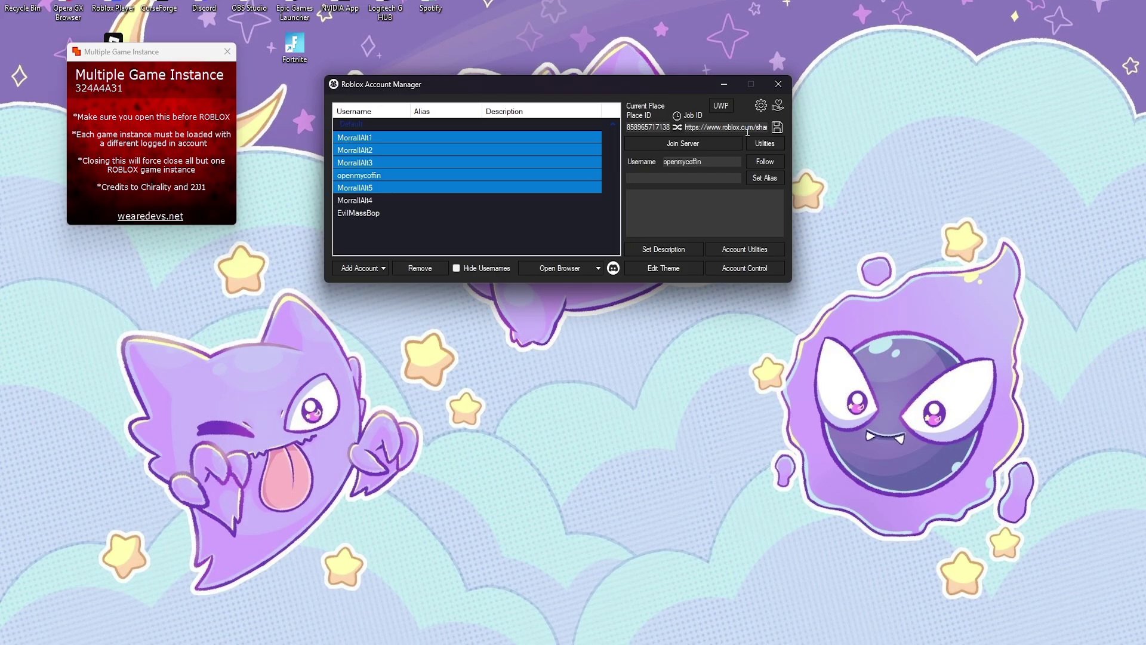
{"action": "left_click", "coordinate": [678, 144]}
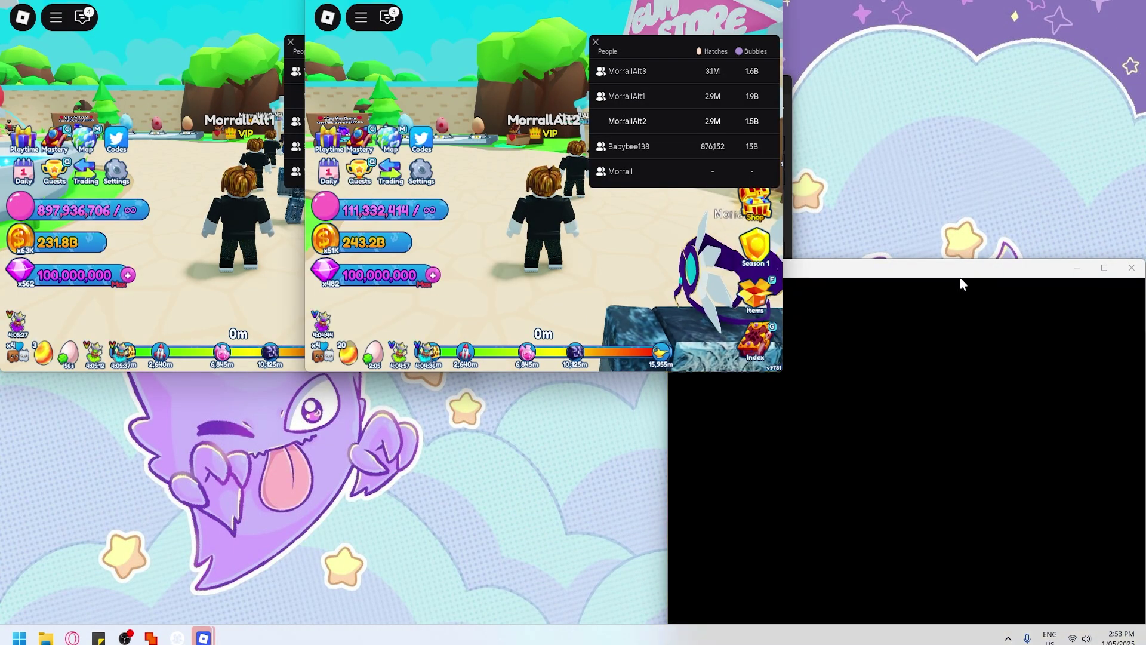
Step: Spread out the launched game windows and start Bubble Gum Simulator in the one that has finished loading
{"action": "left_click_drag", "start_coordinate": [963, 271], "coordinate": [395, 218]}
{"action": "left_click", "coordinate": [916, 478]}
{"action": "left_click", "coordinate": [973, 466]}
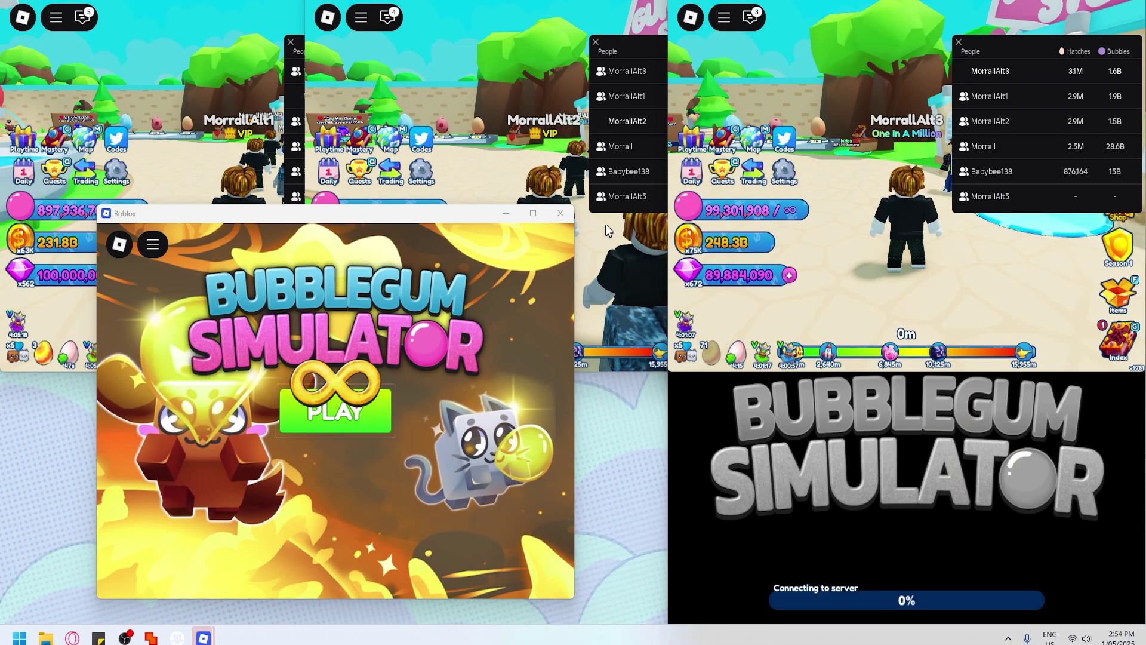
Step: Close the player leaderboard in the second and third alts' game windows and start the game in the fourth window
{"action": "left_click", "coordinate": [605, 224]}
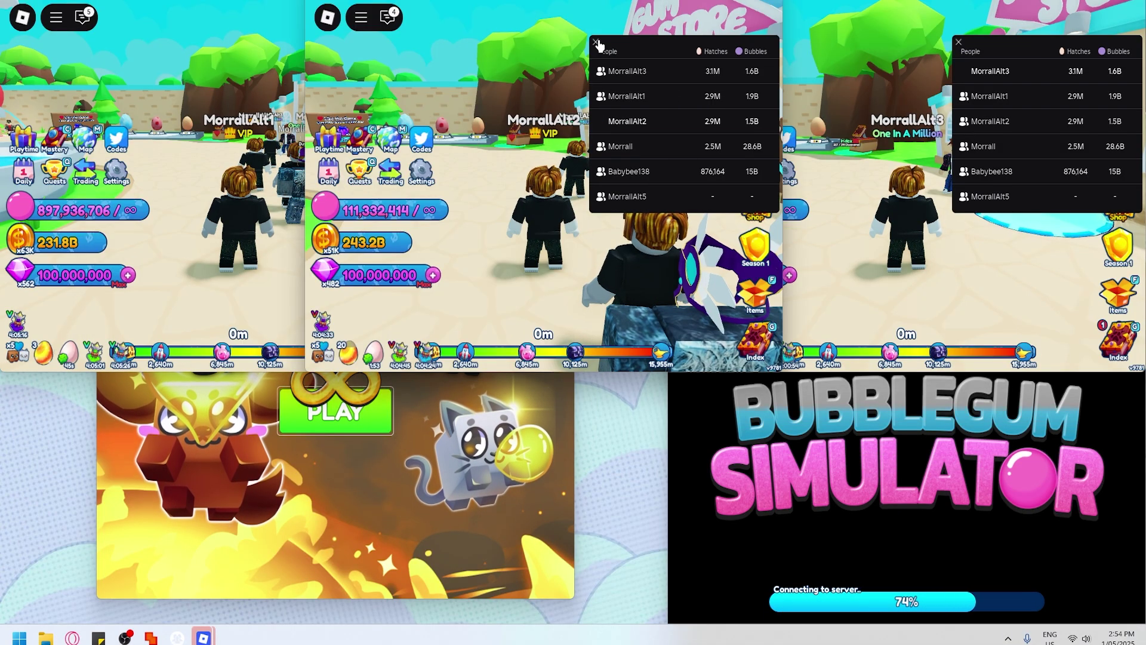
{"action": "left_click", "coordinate": [597, 41]}
{"action": "left_click", "coordinate": [895, 89]}
{"action": "left_click", "coordinate": [959, 42]}
{"action": "left_click", "coordinate": [352, 417]}
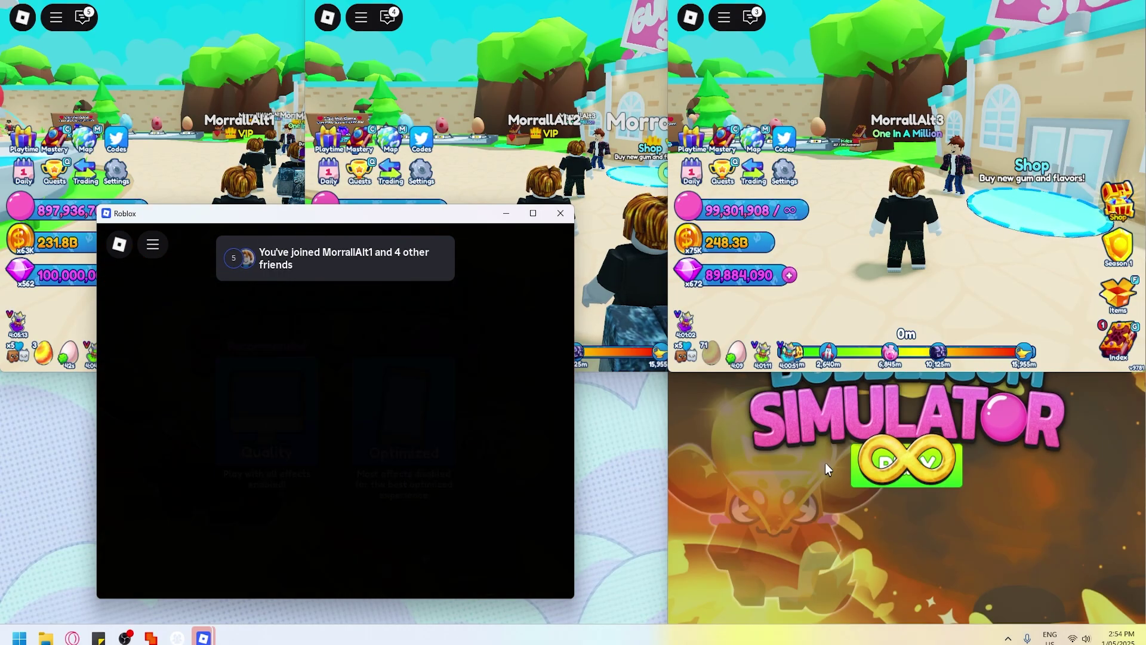
Step: Start the game in the fifth window, and tile the fourth window beside it and the second alt's window slightly further right
{"action": "left_click", "coordinate": [827, 468]}
{"action": "left_click_drag", "start_coordinate": [351, 217], "coordinate": [256, 277]}
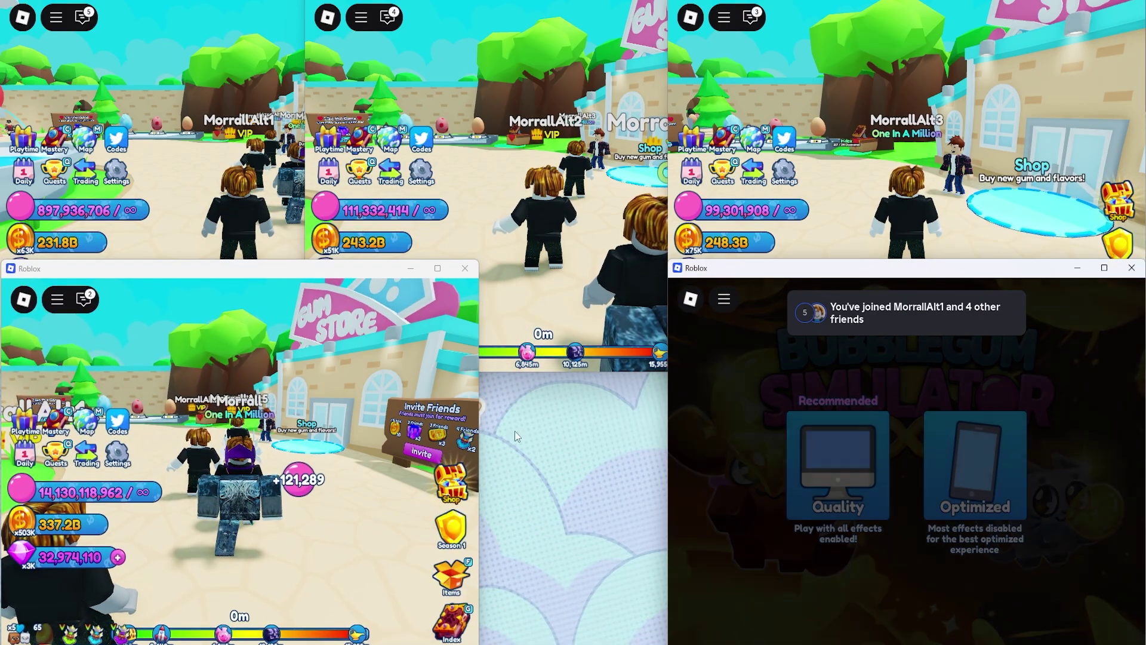
{"action": "left_click_drag", "start_coordinate": [478, 451], "coordinate": [670, 458]}
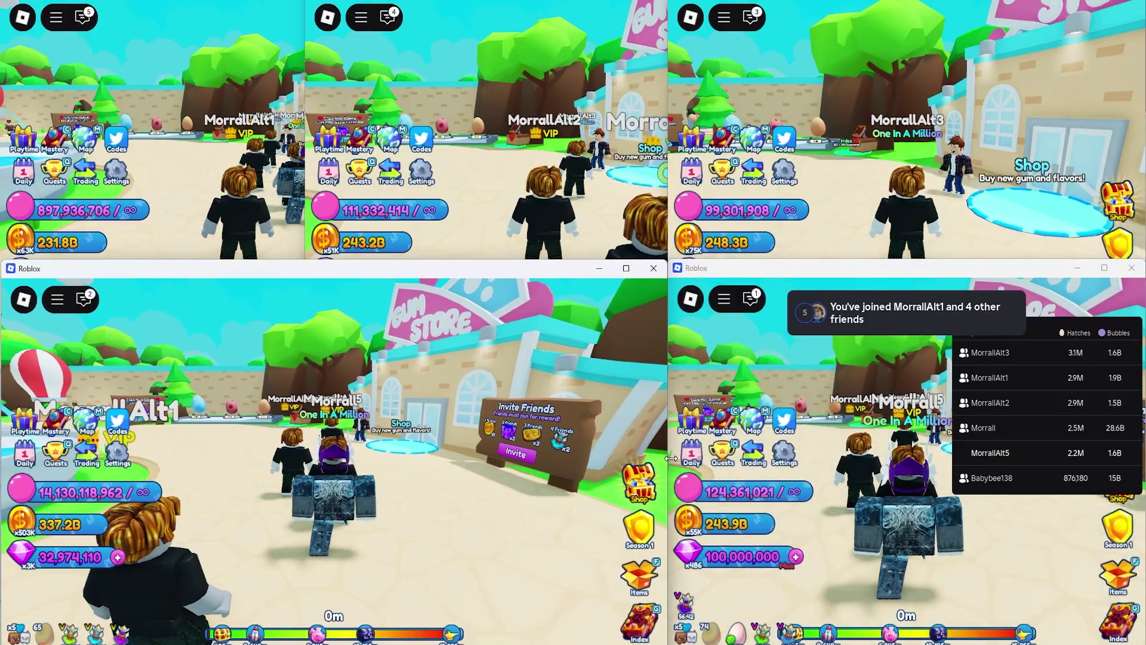
{"action": "left_click_drag", "start_coordinate": [478, 2], "coordinate": [500, 1]}
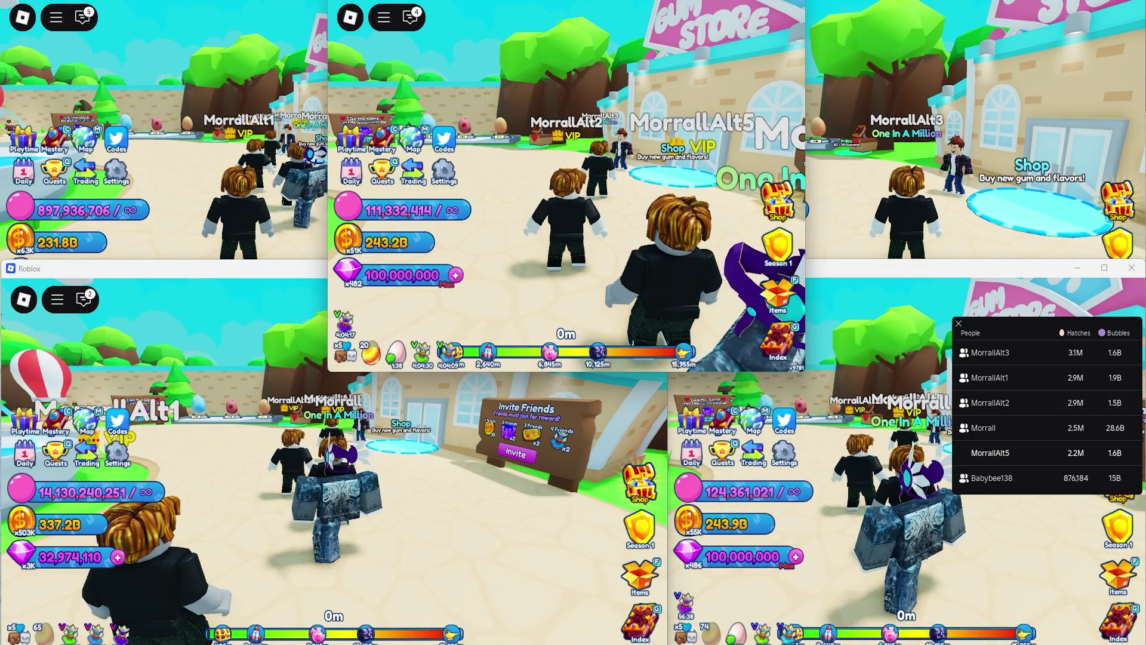
Step: Walk the third alt's character across the map and switch to the second alt's game window
{"action": "left_click", "coordinate": [919, 155]}
{"action": "key", "text": "w"}
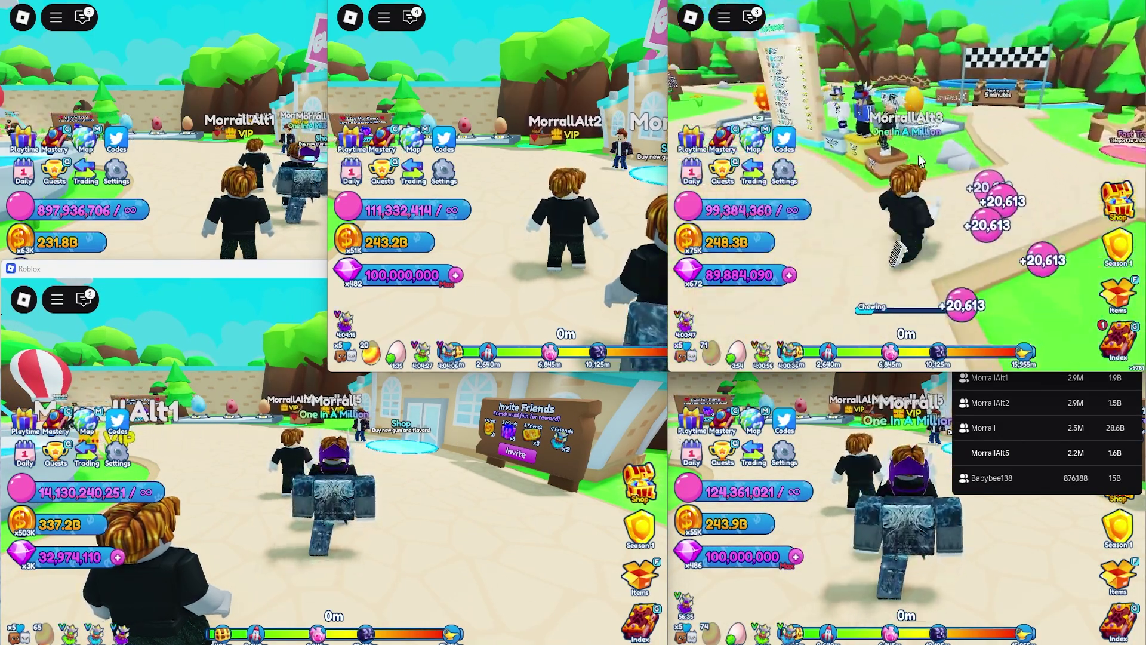
{"action": "key", "text": "Tab"}
{"action": "left_click", "coordinate": [534, 190]}
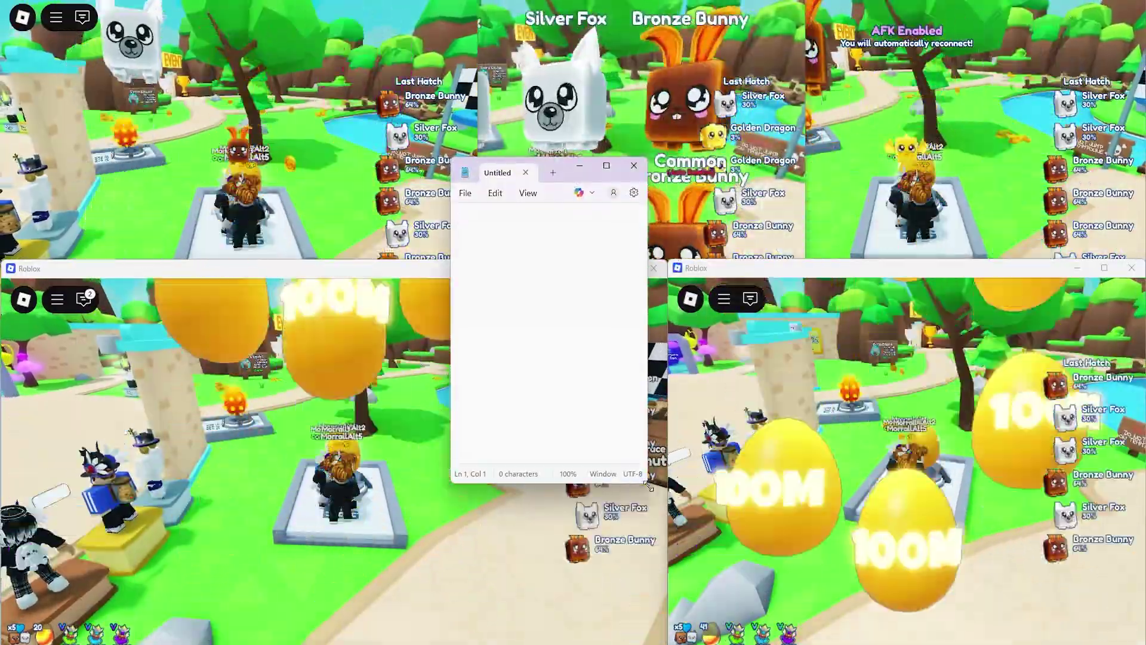
Step: Enlarge the blank Notepad window and write the first line "1. Download Multi game + roblox account manager"
{"action": "mouse_move", "coordinate": [649, 486]}
{"action": "left_mouse_down"}
{"action": "mouse_move", "coordinate": [915, 525]}
{"action": "mouse_move", "coordinate": [958, 550]}
{"action": "left_mouse_up"}
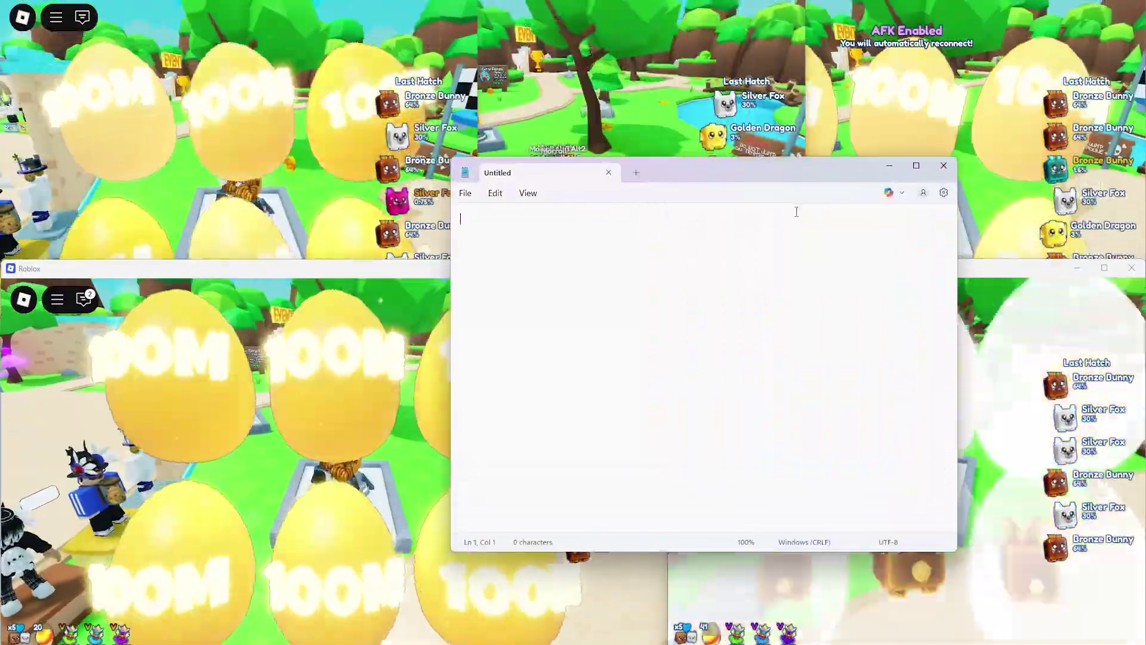
{"action": "type", "text": "Down"}
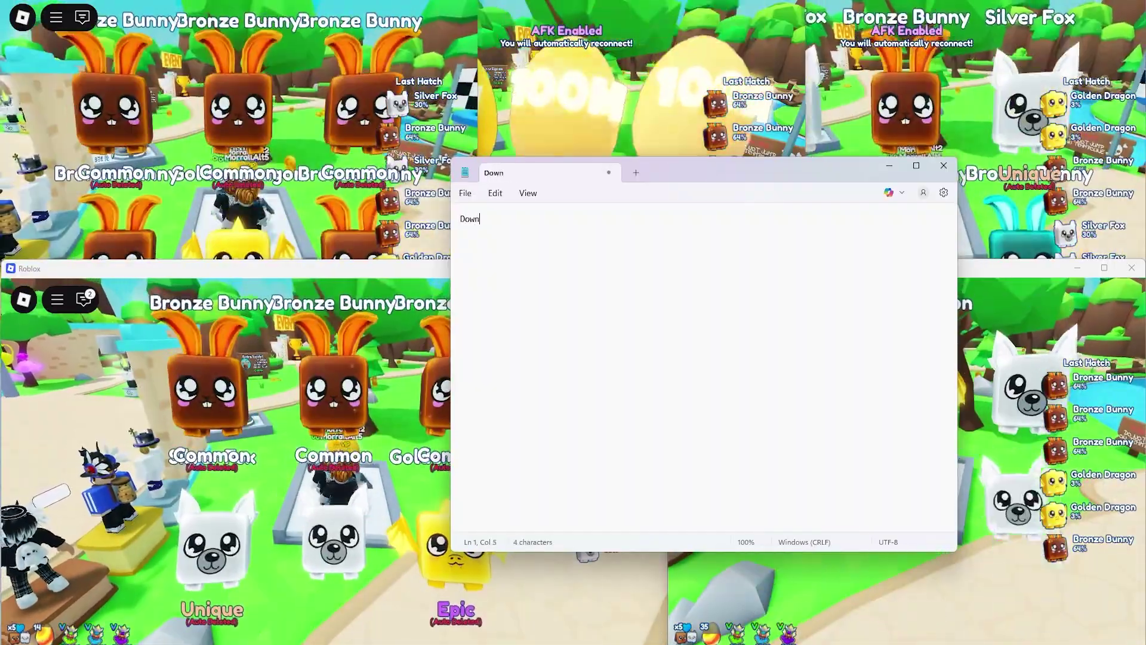
{"action": "type", "text": "load Multi game"}
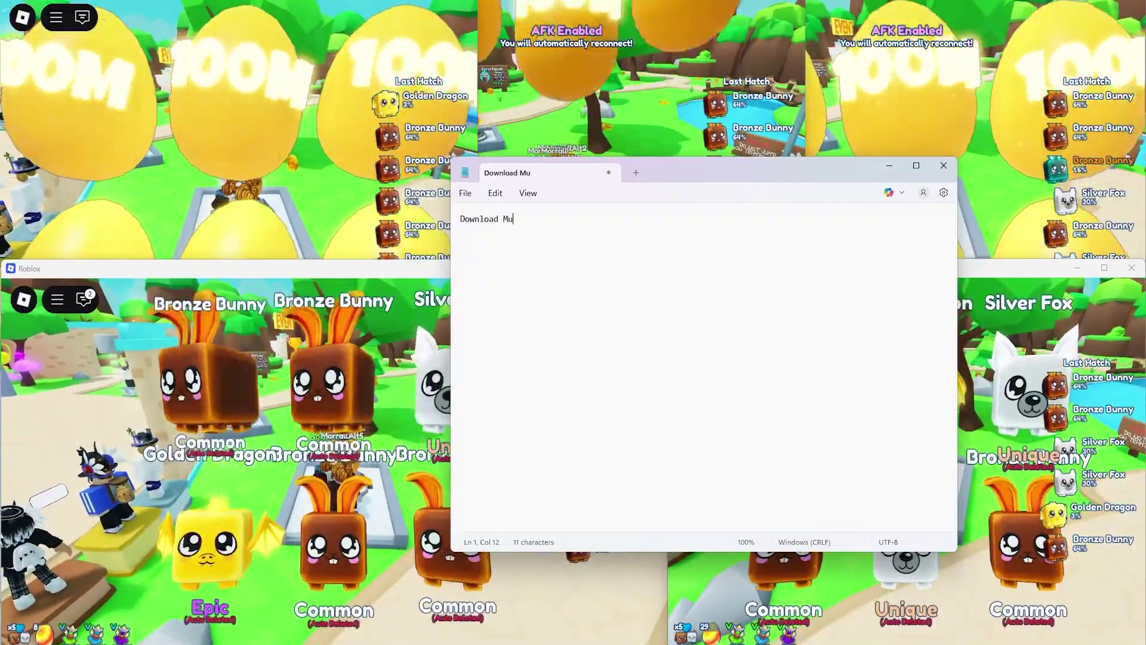
{"action": "type", "text": " + roblox account manager"}
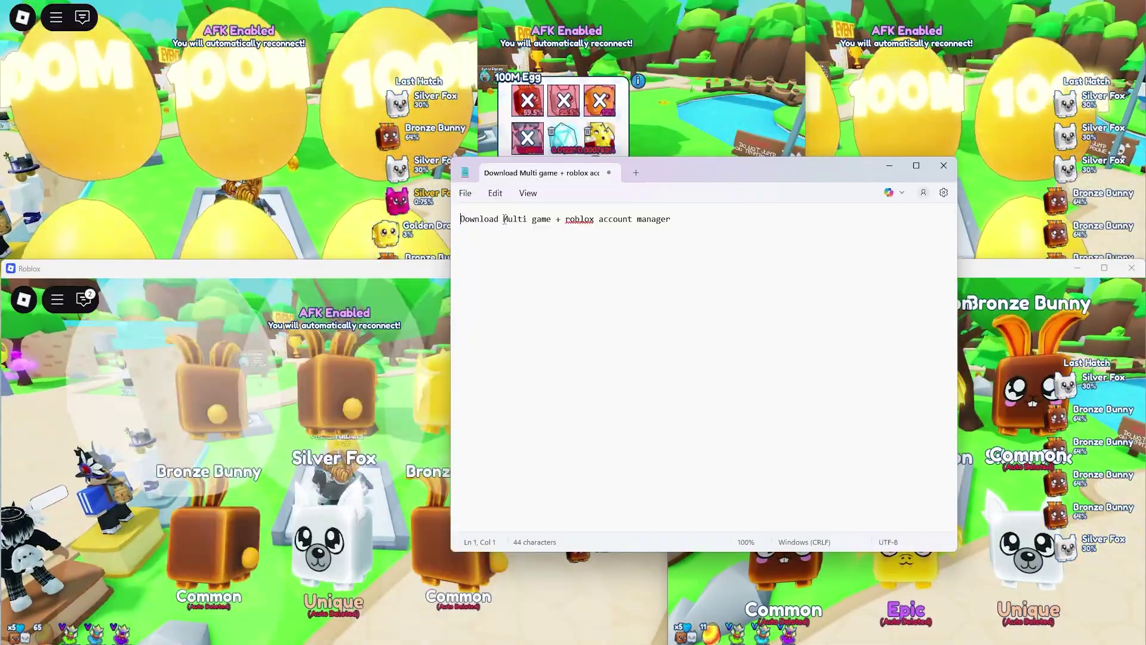
{"action": "left_click", "coordinate": [452, 238]}
{"action": "type", "text": "1."}
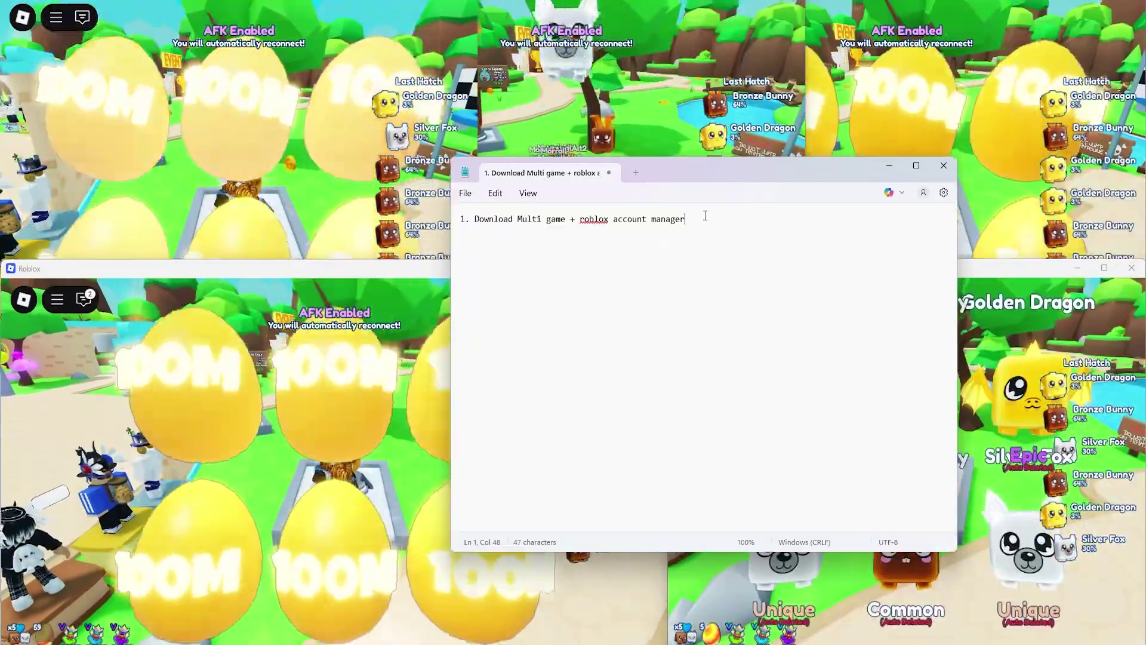
Step: Add the second line "2. open multi game" to the notes
{"action": "key", "text": "Return"}
{"action": "type", "text": "2"}
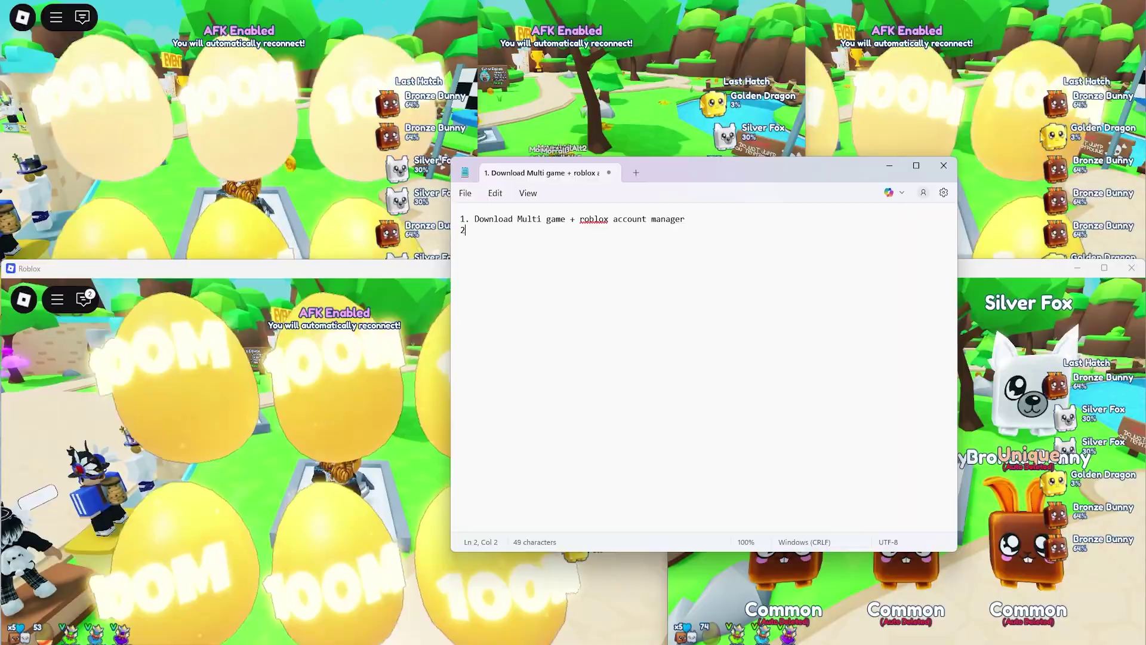
{"action": "type", "text": ". open multi game"}
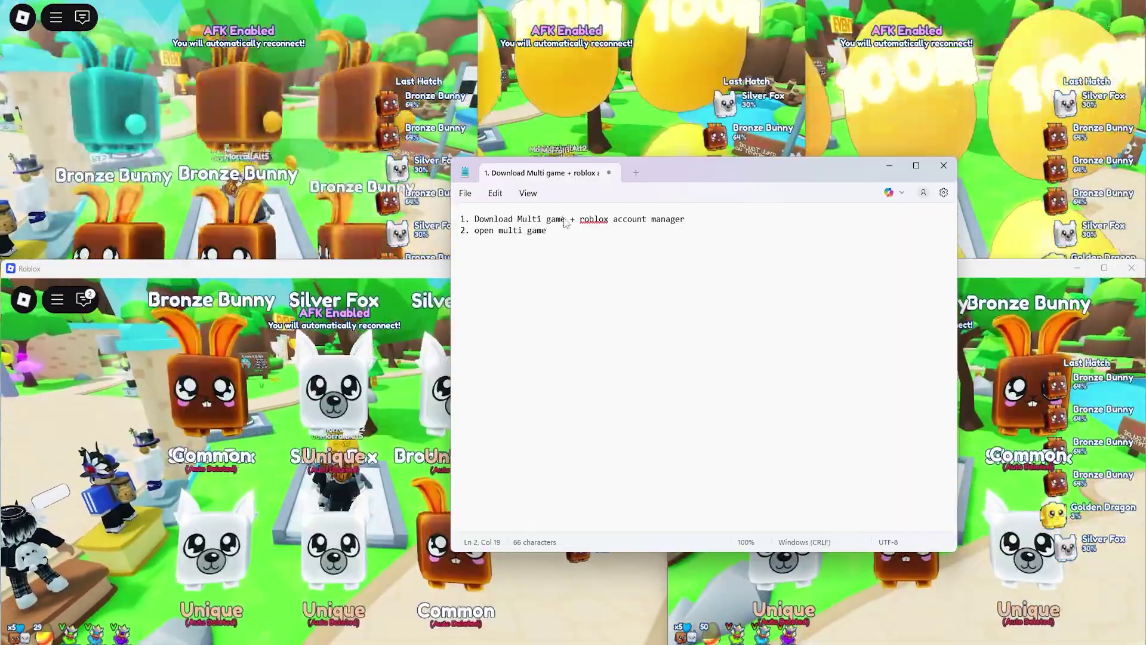
Step: Go through the written setup list, highlighting the download, auto update, password and account login lines in turn
{"action": "left_click_drag", "start_coordinate": [565, 219], "coordinate": [475, 220]}
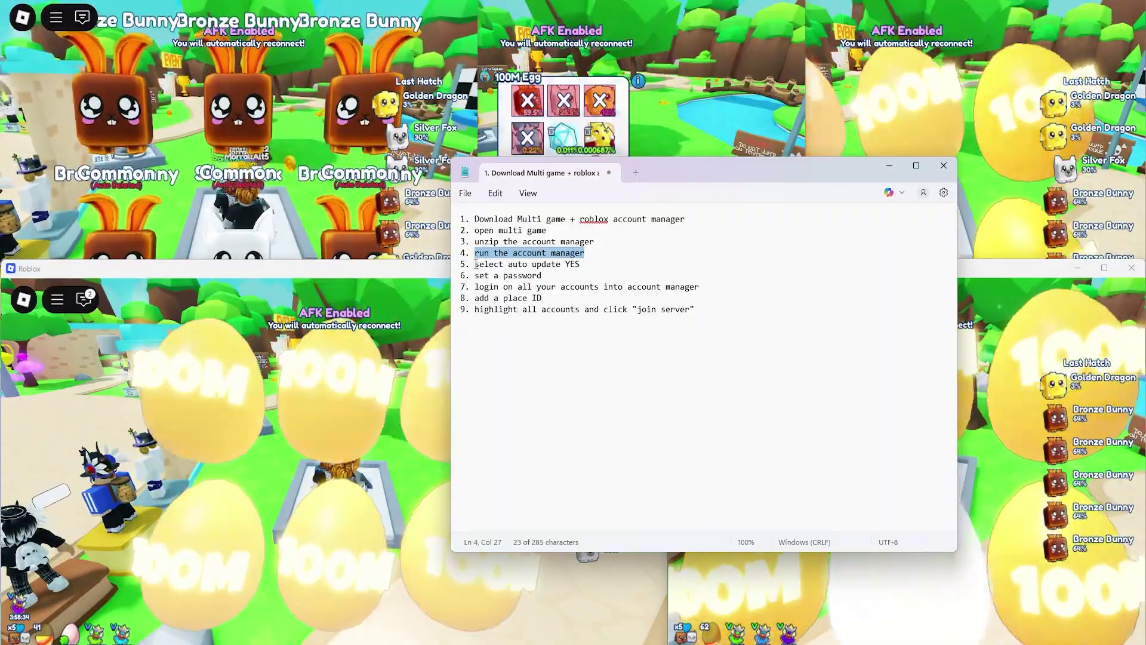
{"action": "left_click_drag", "start_coordinate": [475, 264], "coordinate": [579, 265]}
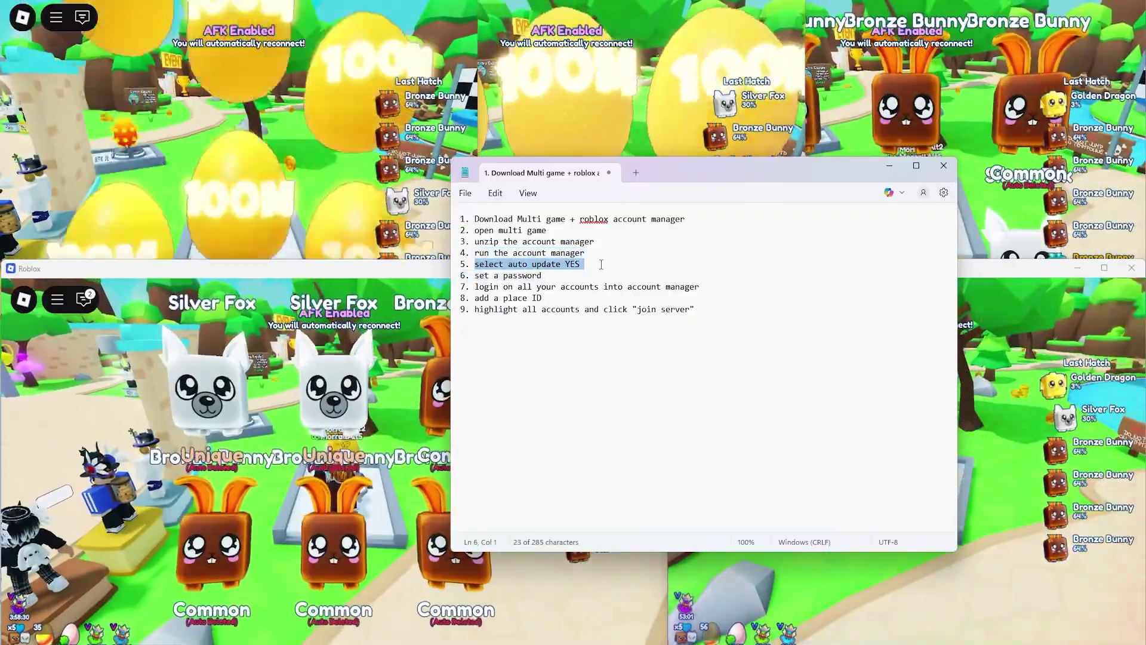
{"action": "left_click", "coordinate": [601, 264]}
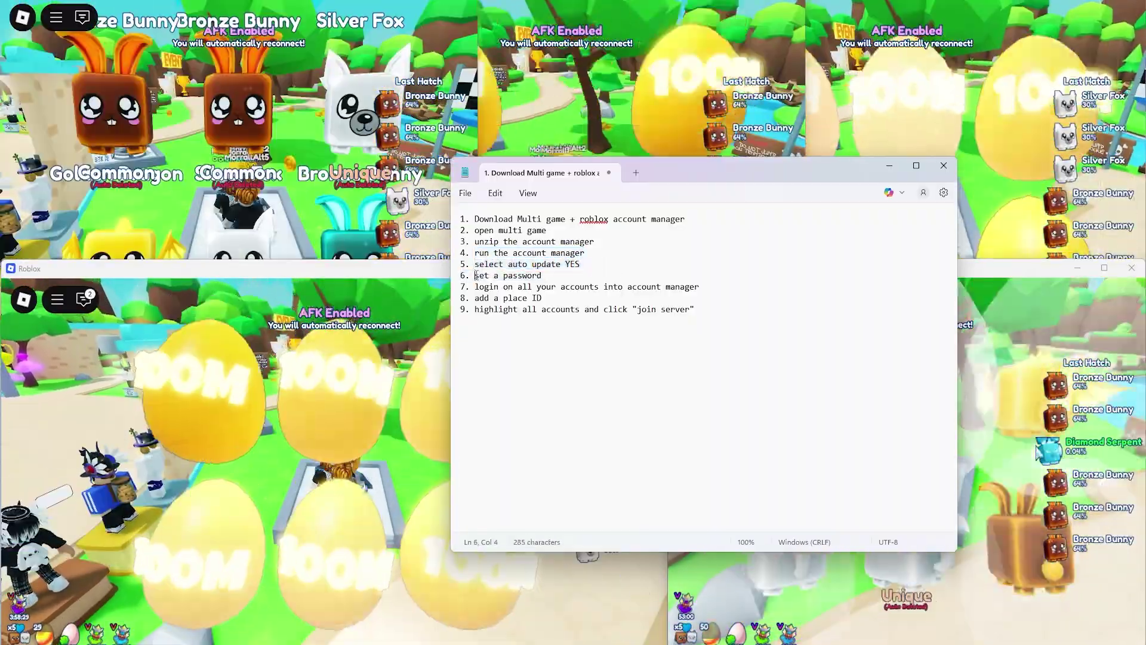
{"action": "left_click_drag", "start_coordinate": [475, 275], "coordinate": [564, 276]}
{"action": "left_click", "coordinate": [564, 277]}
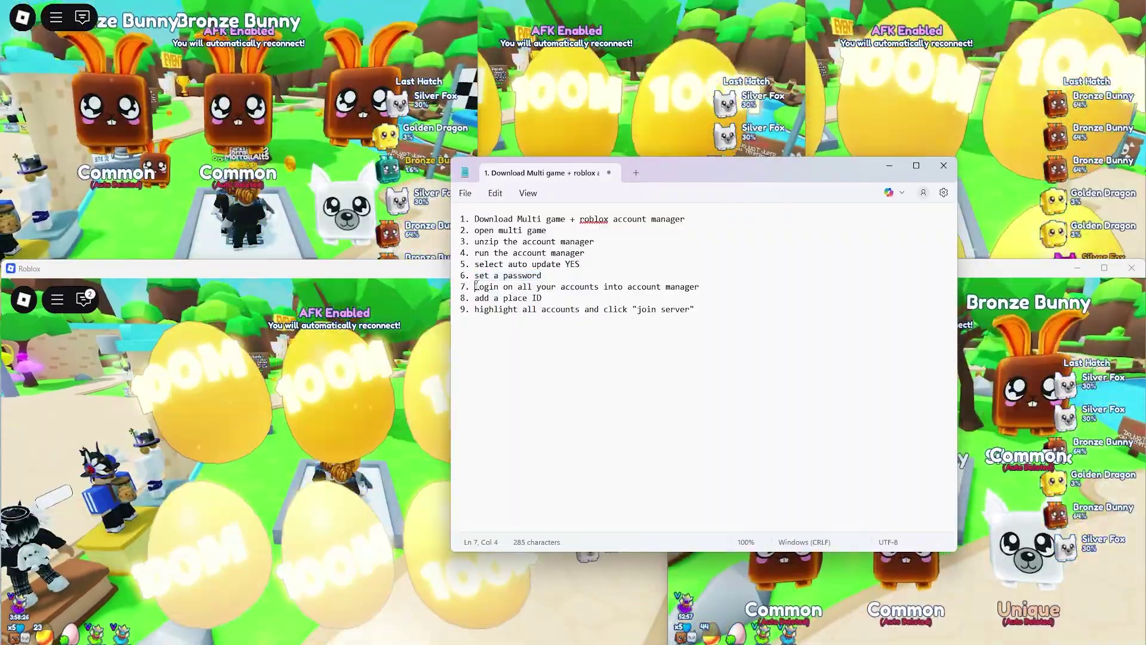
{"action": "left_click_drag", "start_coordinate": [476, 286], "coordinate": [710, 288]}
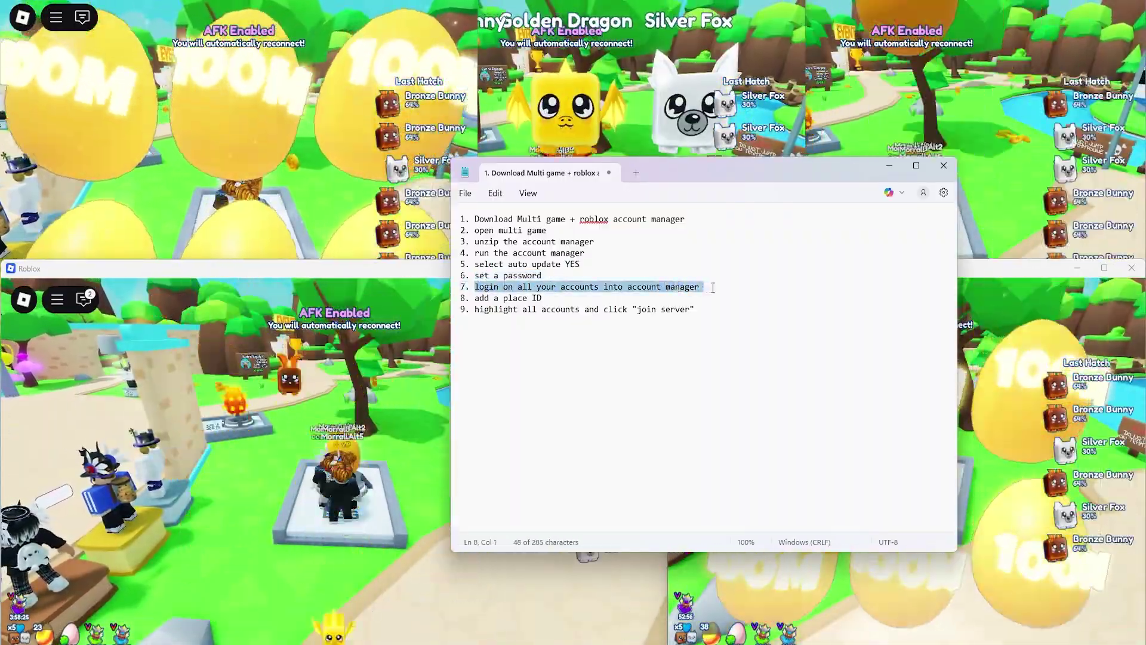
{"action": "left_click", "coordinate": [712, 290]}
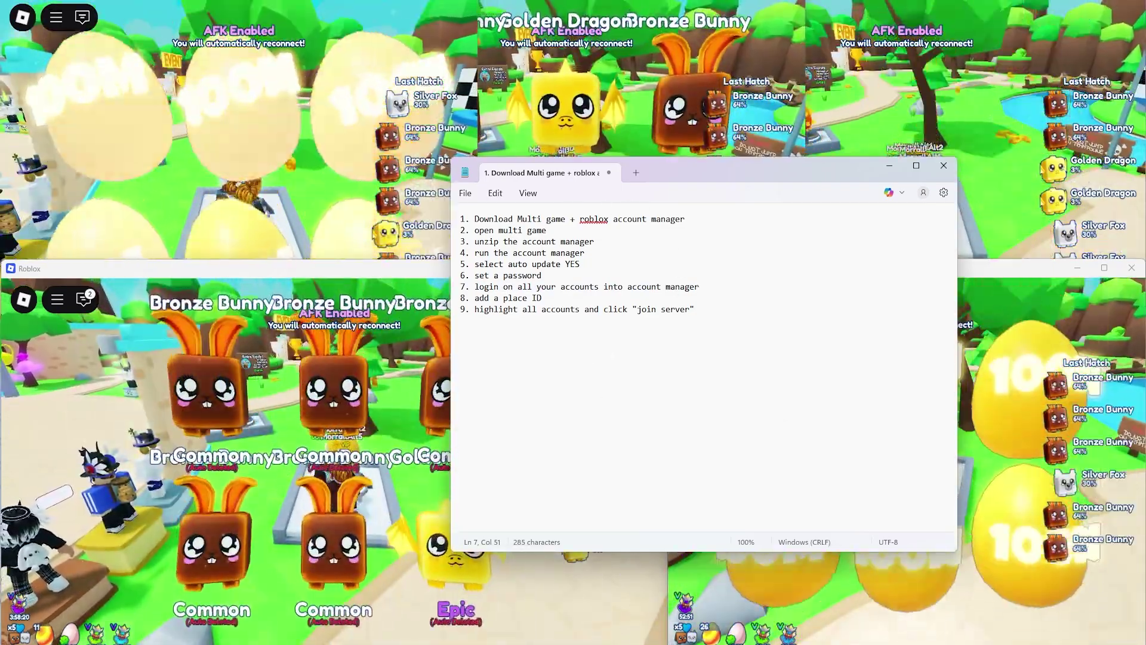
Step: Check the account list in Roblox Account Manager, then return to the notes and highlight the "add a place ID" line
{"action": "key", "text": "alt+Tab"}
{"action": "left_click", "coordinate": [605, 139]}
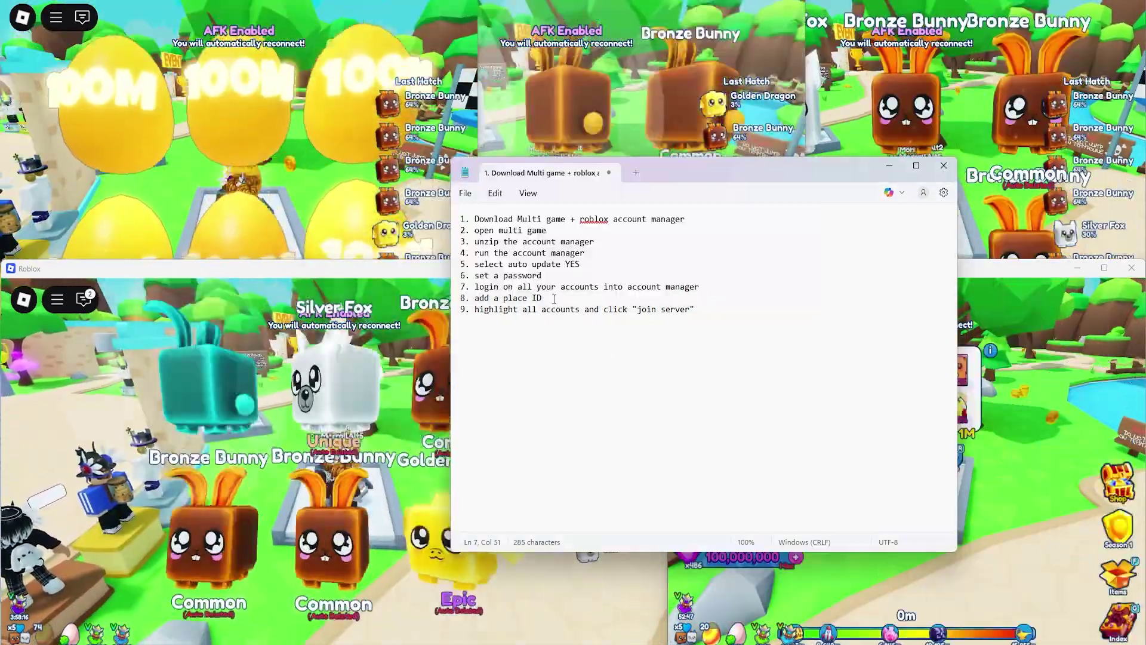
{"action": "left_click_drag", "start_coordinate": [553, 298], "coordinate": [472, 292]}
{"action": "left_click", "coordinate": [721, 294]}
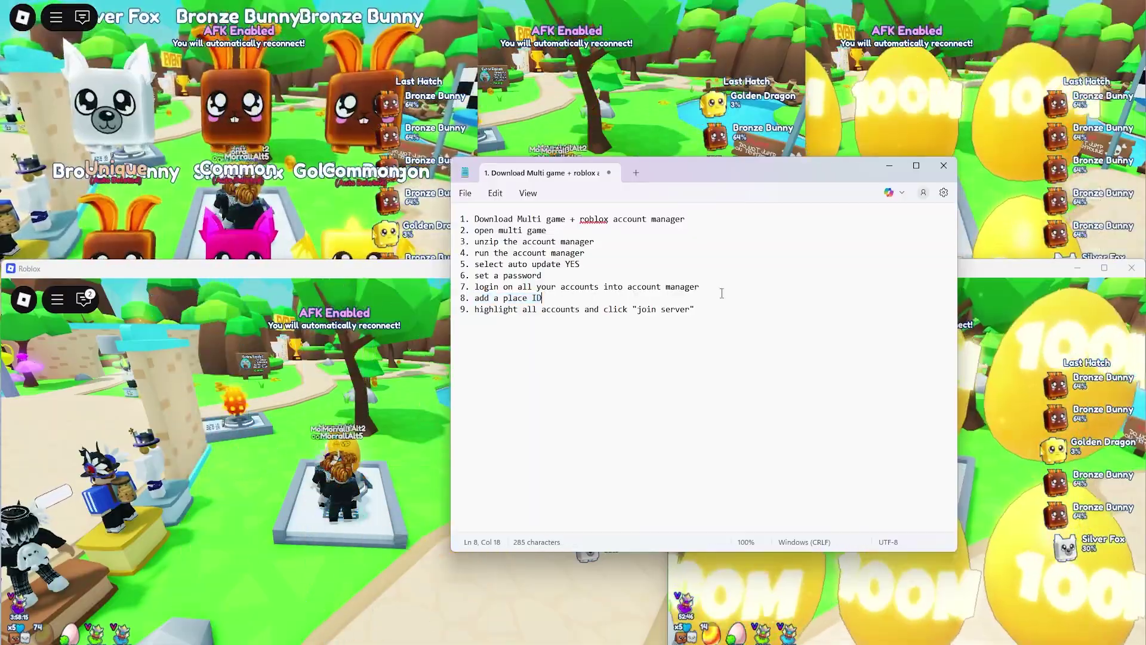
Step: Bring Roblox Account Manager forward, move it clear of the notes and select the five consecutive accounts starting at the first alt
{"action": "key", "text": "alt+Tab"}
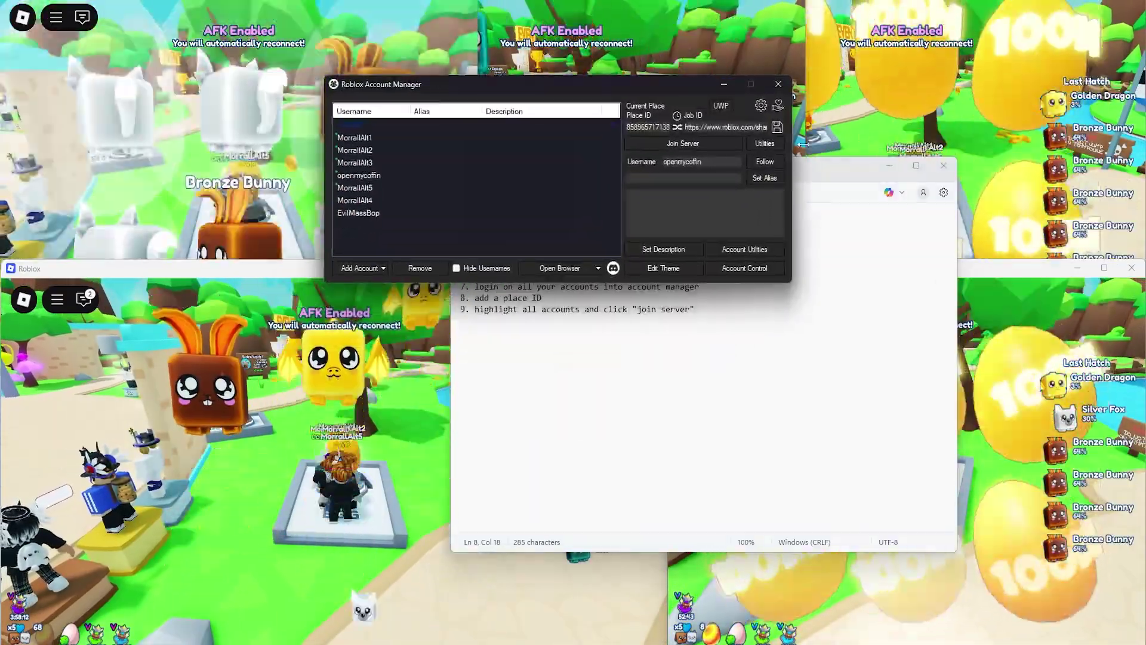
{"action": "left_click_drag", "start_coordinate": [682, 83], "coordinate": [585, 0]}
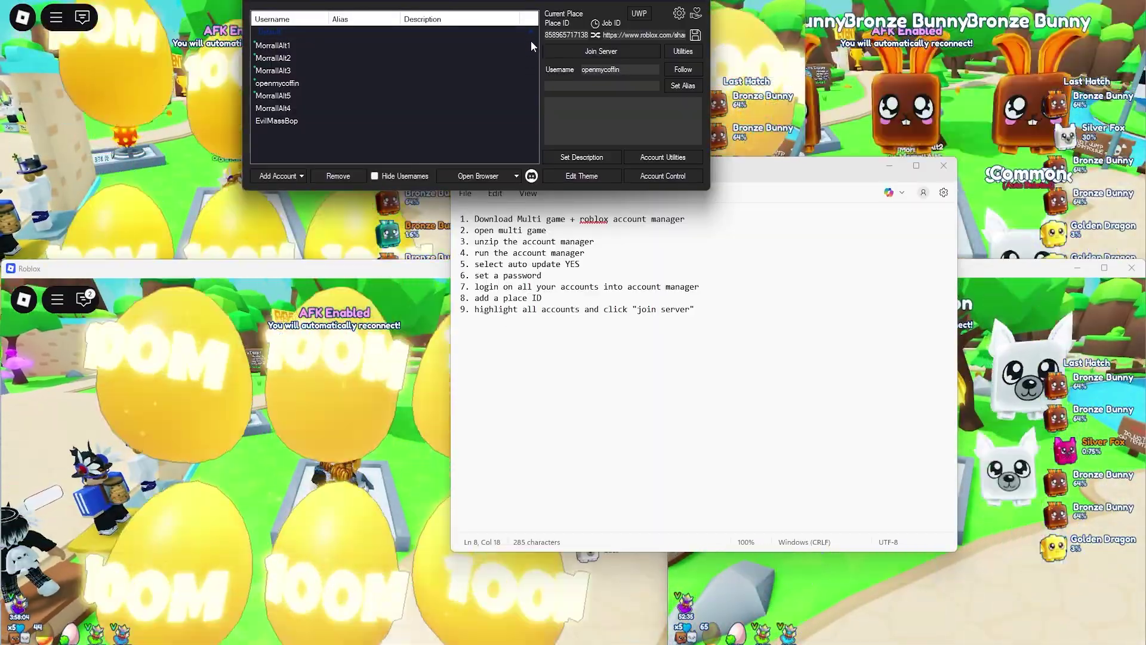
{"action": "left_click_drag", "start_coordinate": [531, 40], "coordinate": [477, 92]}
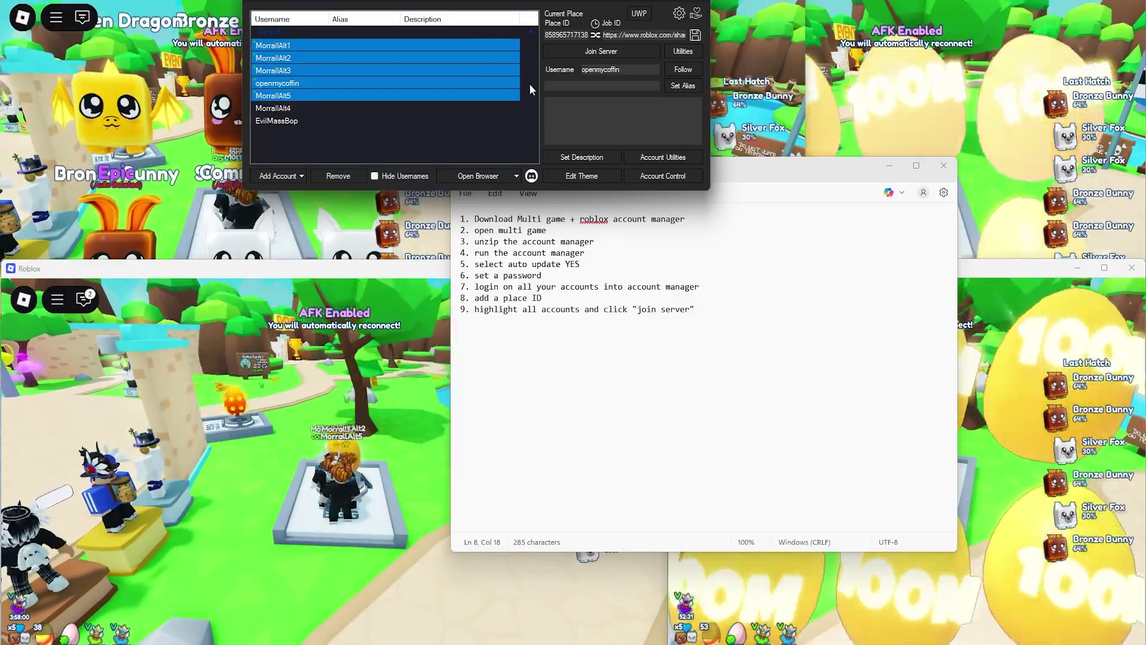
Step: Select only the first, third and fifth alt accounts individually in the account list
{"action": "left_click", "coordinate": [280, 96]}
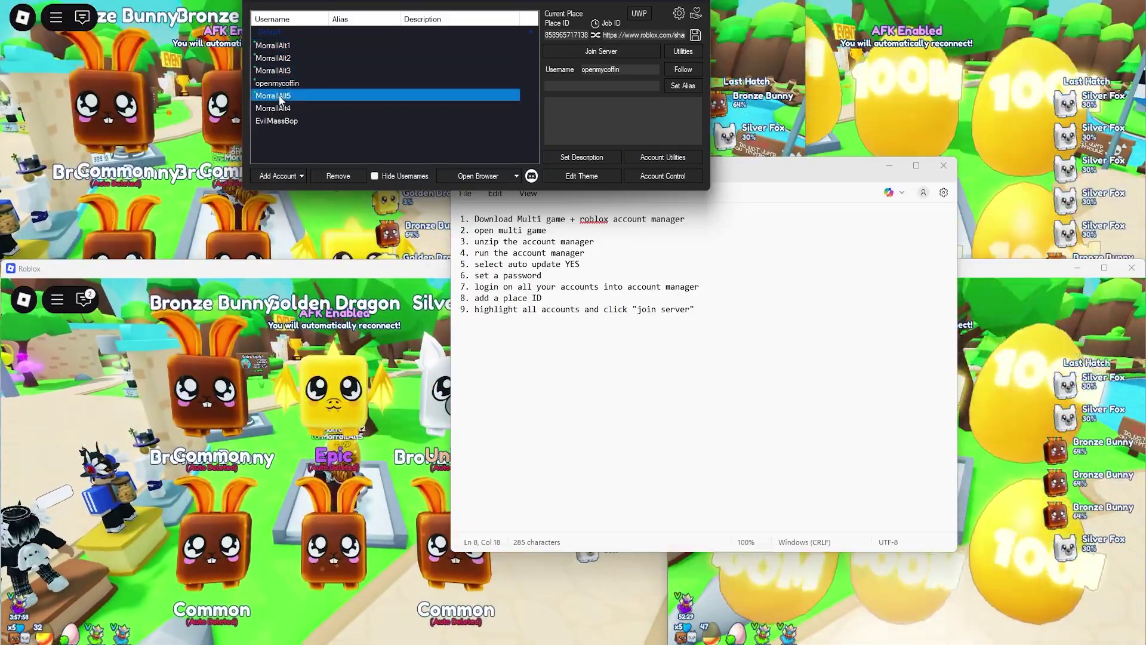
{"action": "left_click", "coordinate": [290, 45]}
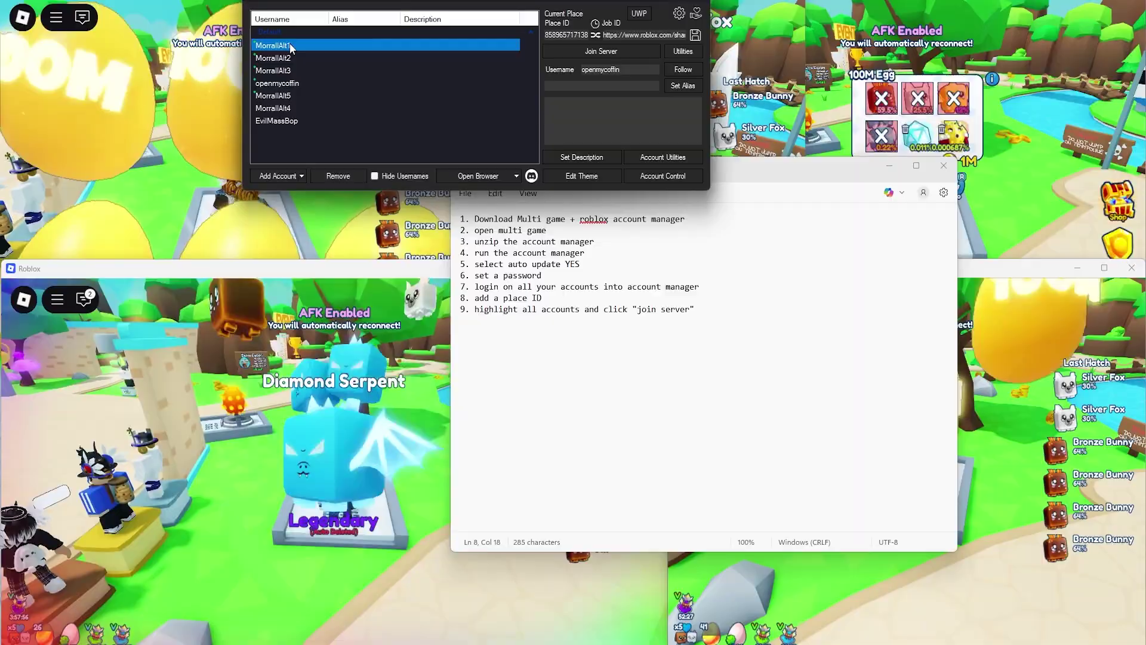
{"action": "left_click", "coordinate": [299, 95], "text": "ctrl"}
{"action": "left_click", "coordinate": [298, 71], "text": "ctrl"}
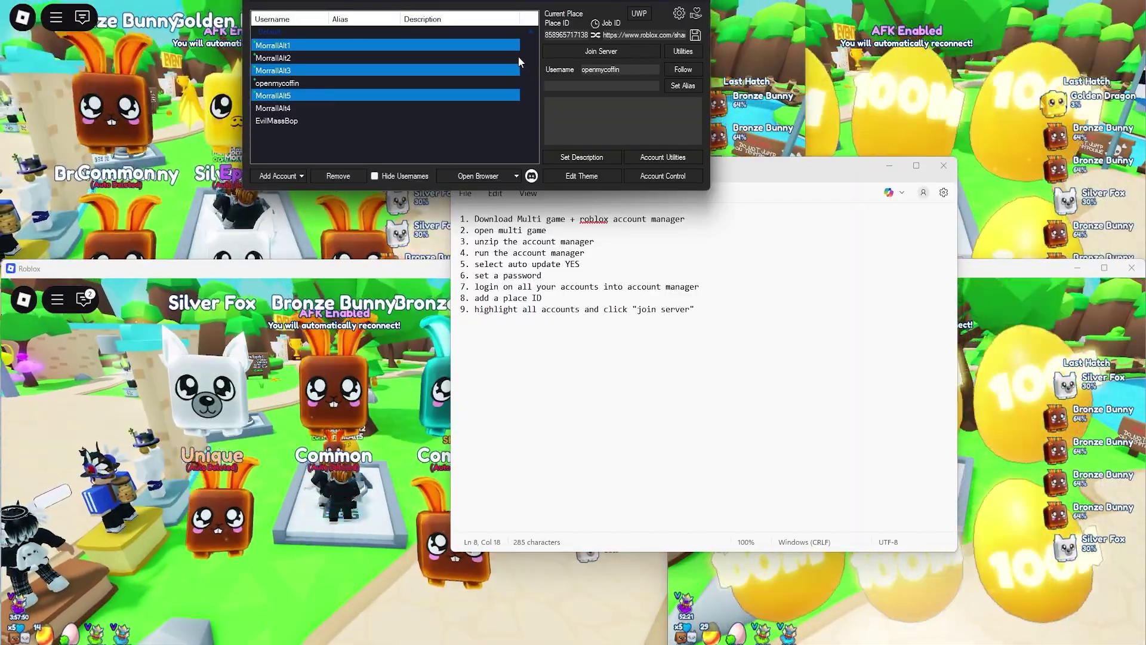
Step: Reselect all five consecutive alt accounts, minimize the account manager and place the cursor at the end of line 9 in the notes
{"action": "left_click", "coordinate": [525, 52]}
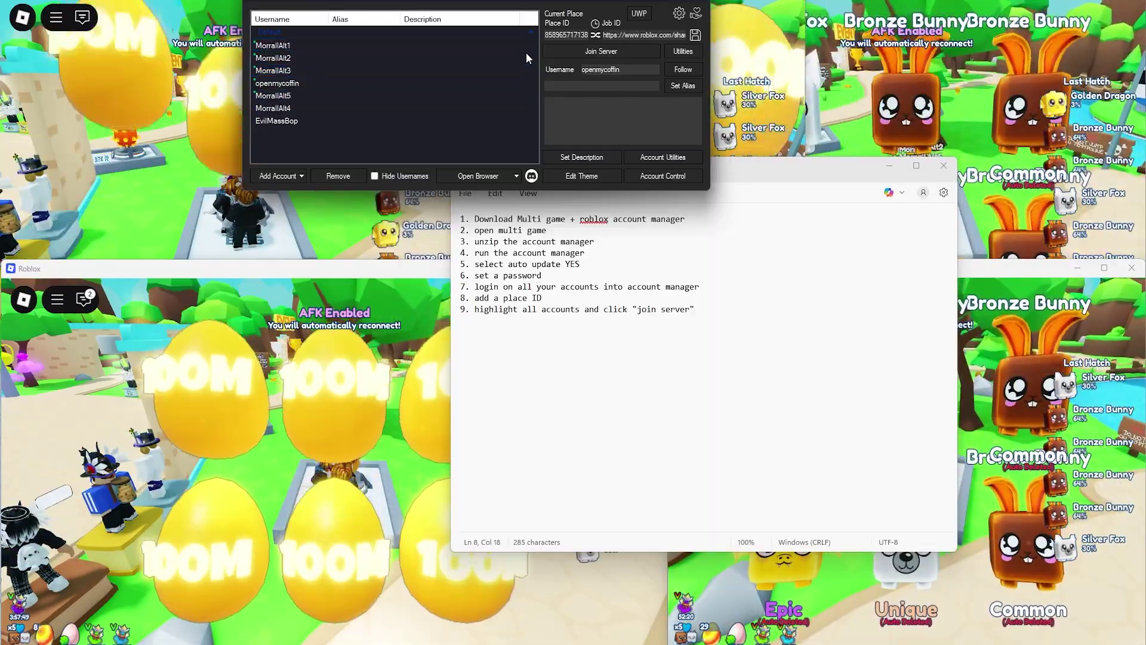
{"action": "left_click_drag", "start_coordinate": [528, 44], "coordinate": [466, 97]}
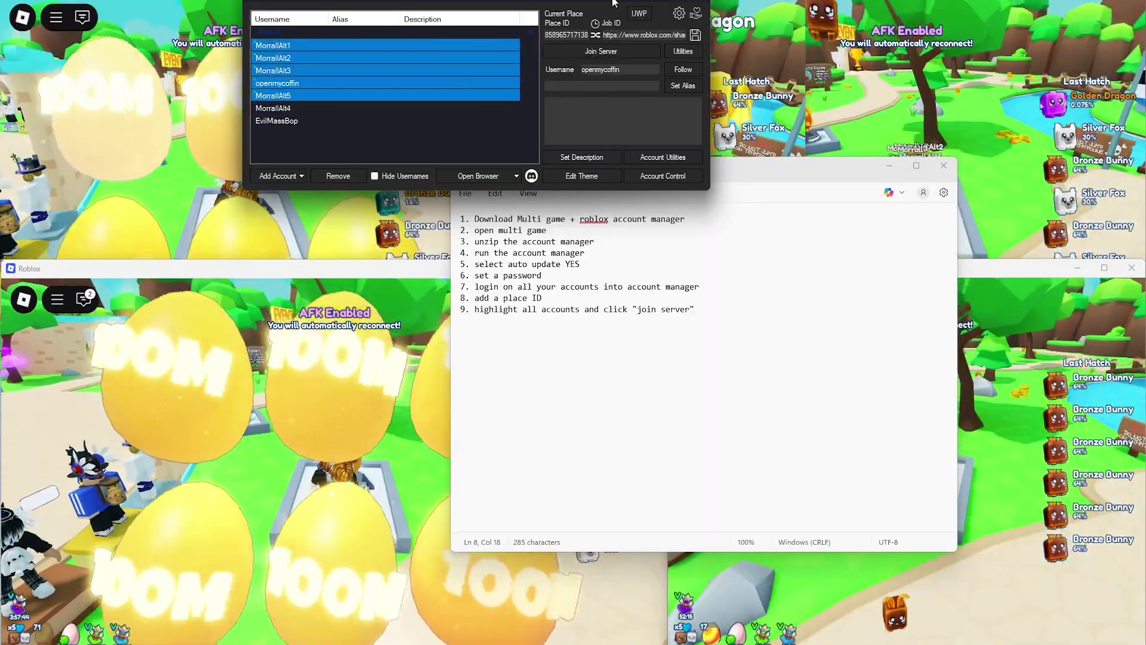
{"action": "left_click", "coordinate": [640, 1]}
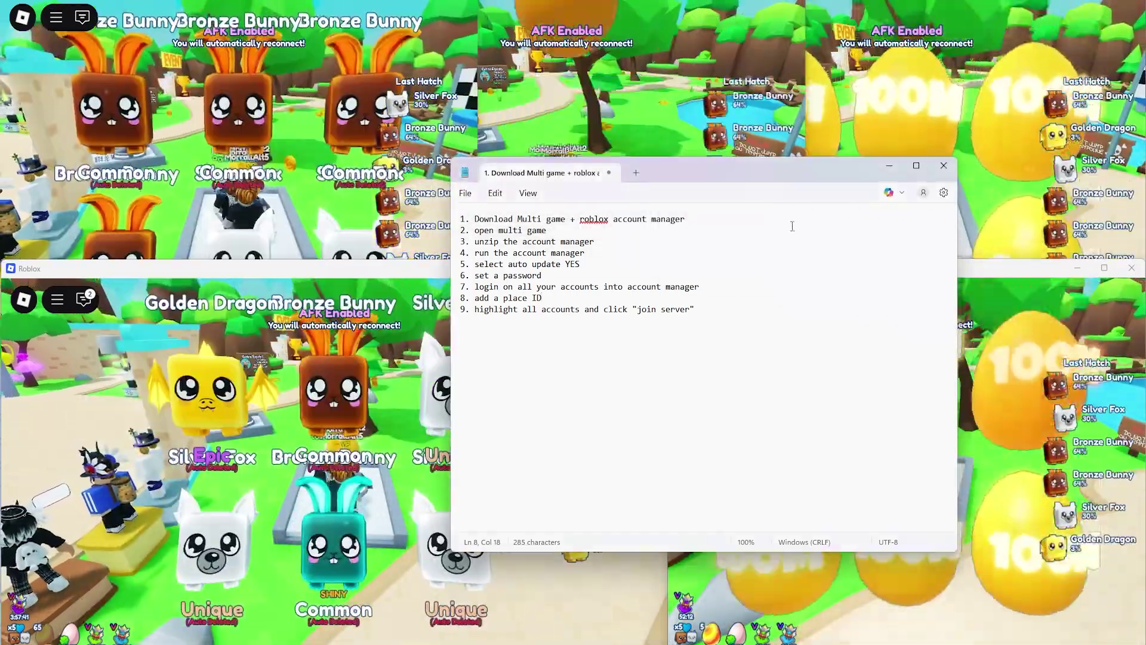
{"action": "left_click", "coordinate": [719, 311]}
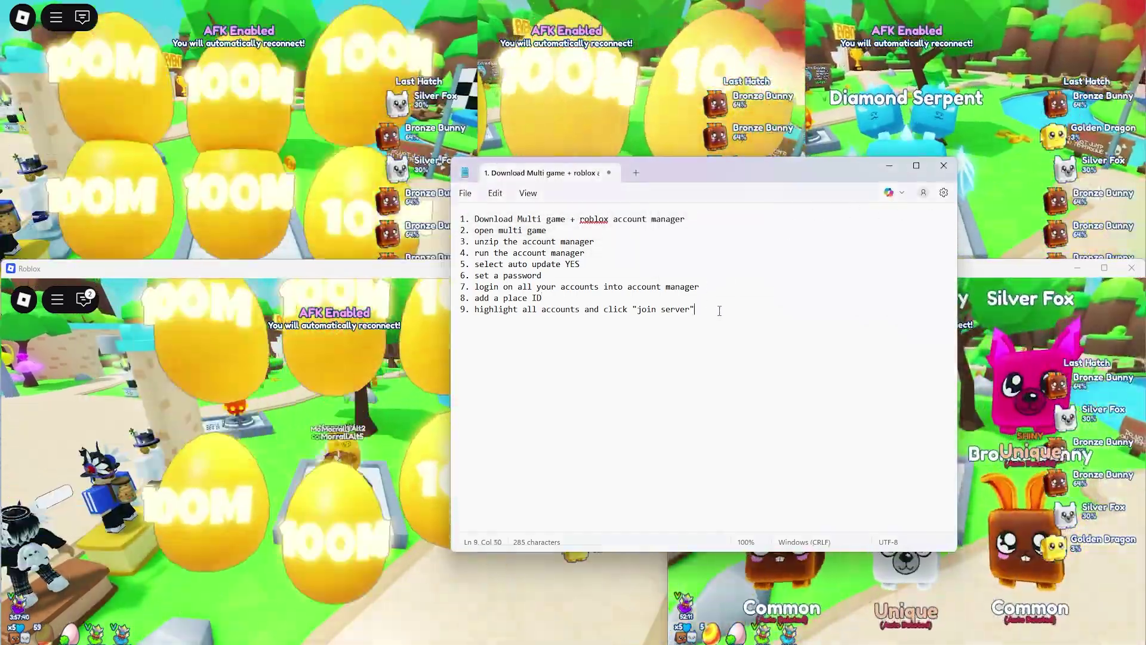